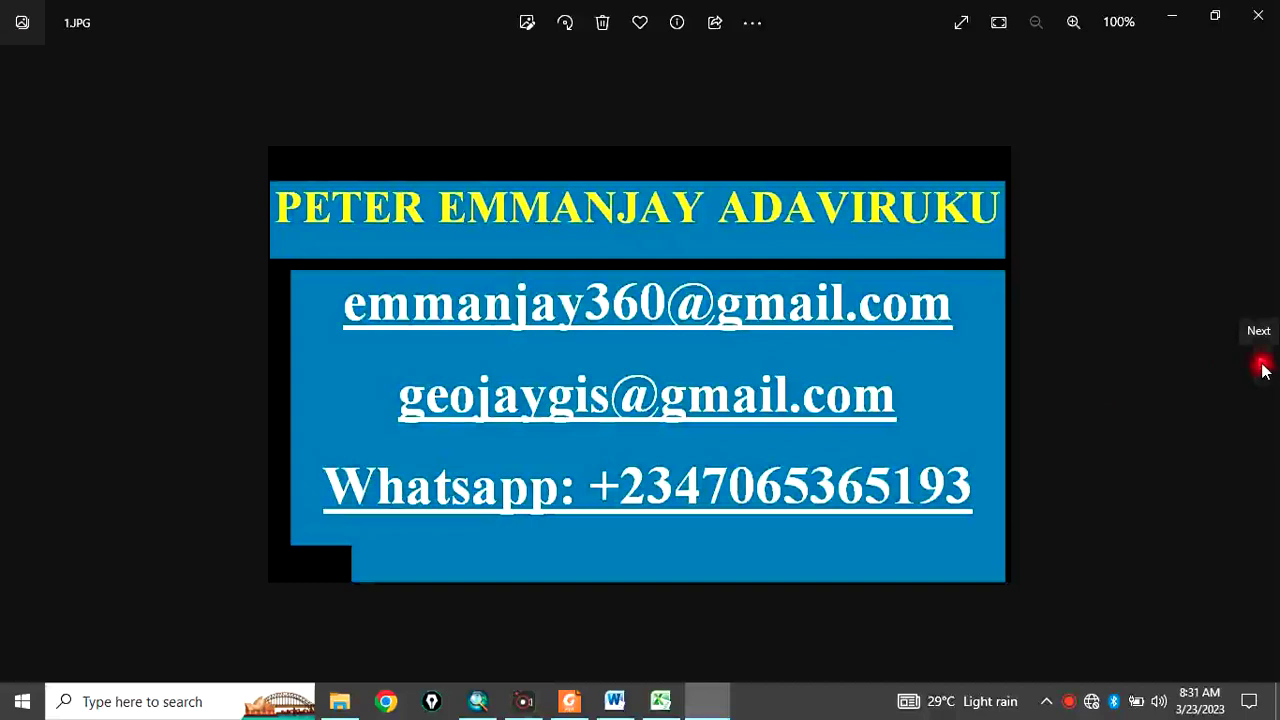
# - Advance the Photos slides past 1.JPG and 2.JPG to the '5 subscribe button.png' image
pyautogui.click(1262, 370)
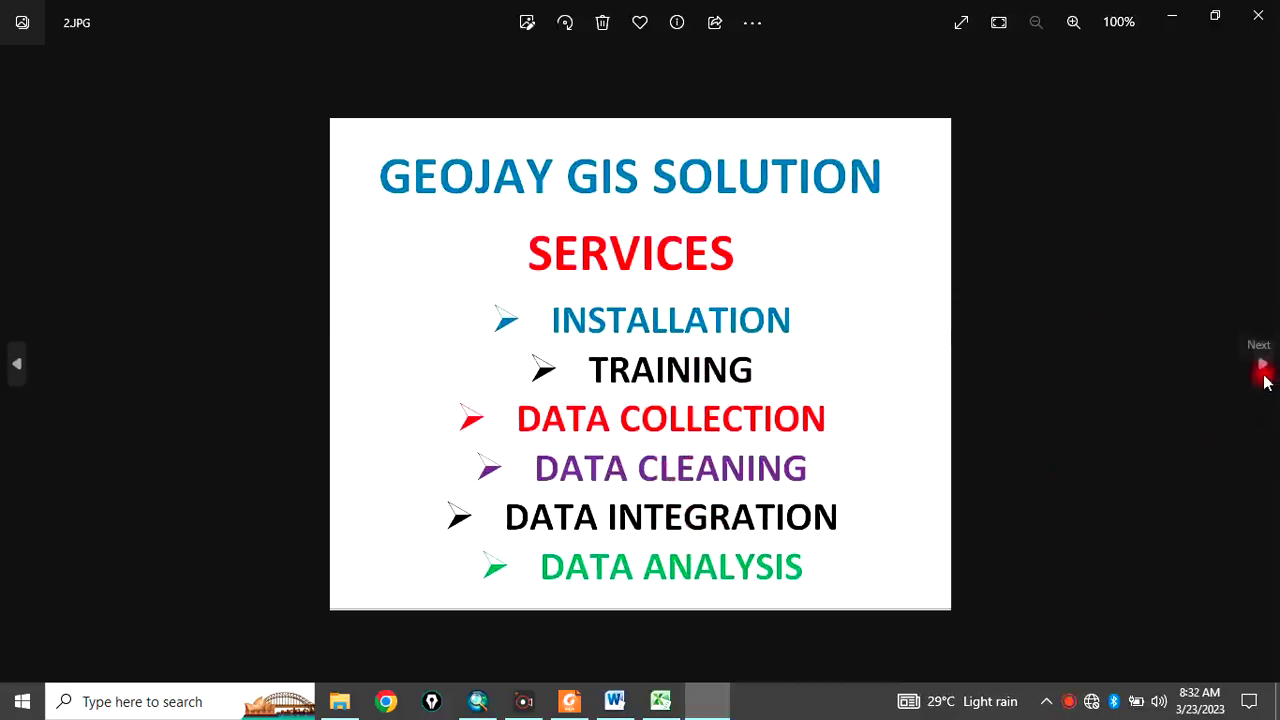
pyautogui.click(1263, 368)
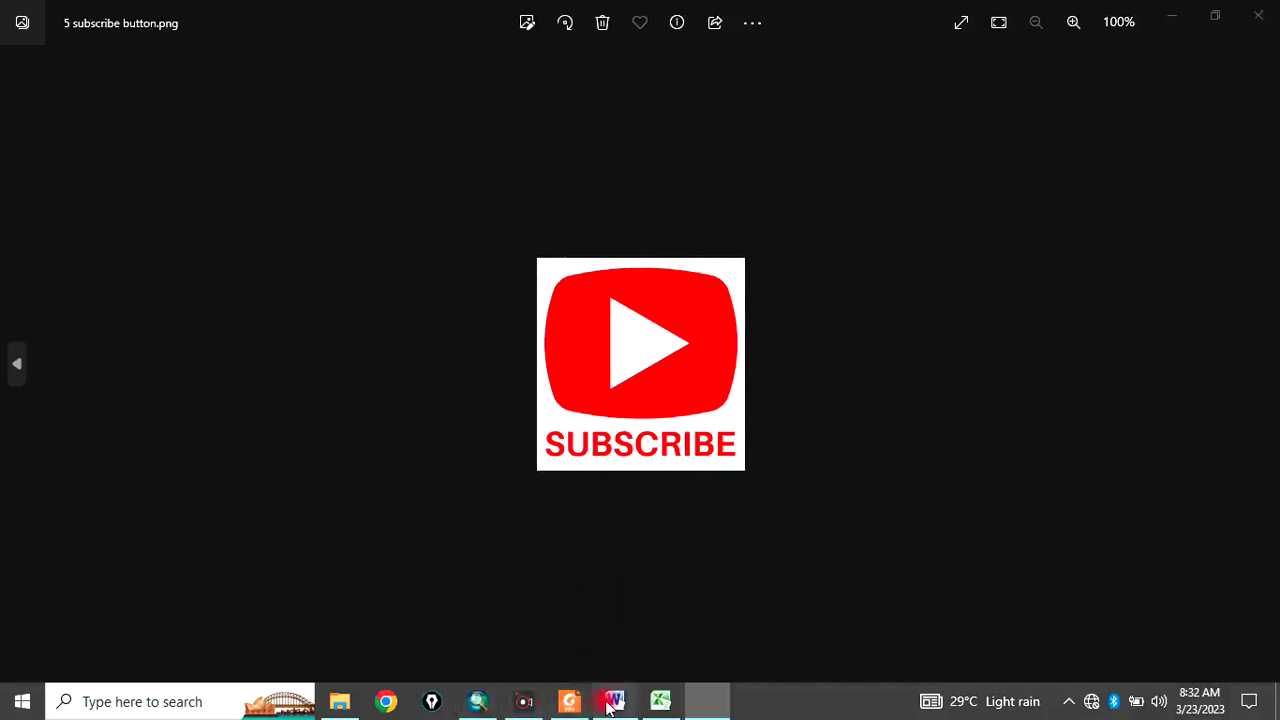
# - View Word's EXERCISE 2 slide, then bring up the ArcMap '2023 general election' zones map
pyautogui.click(612, 702)
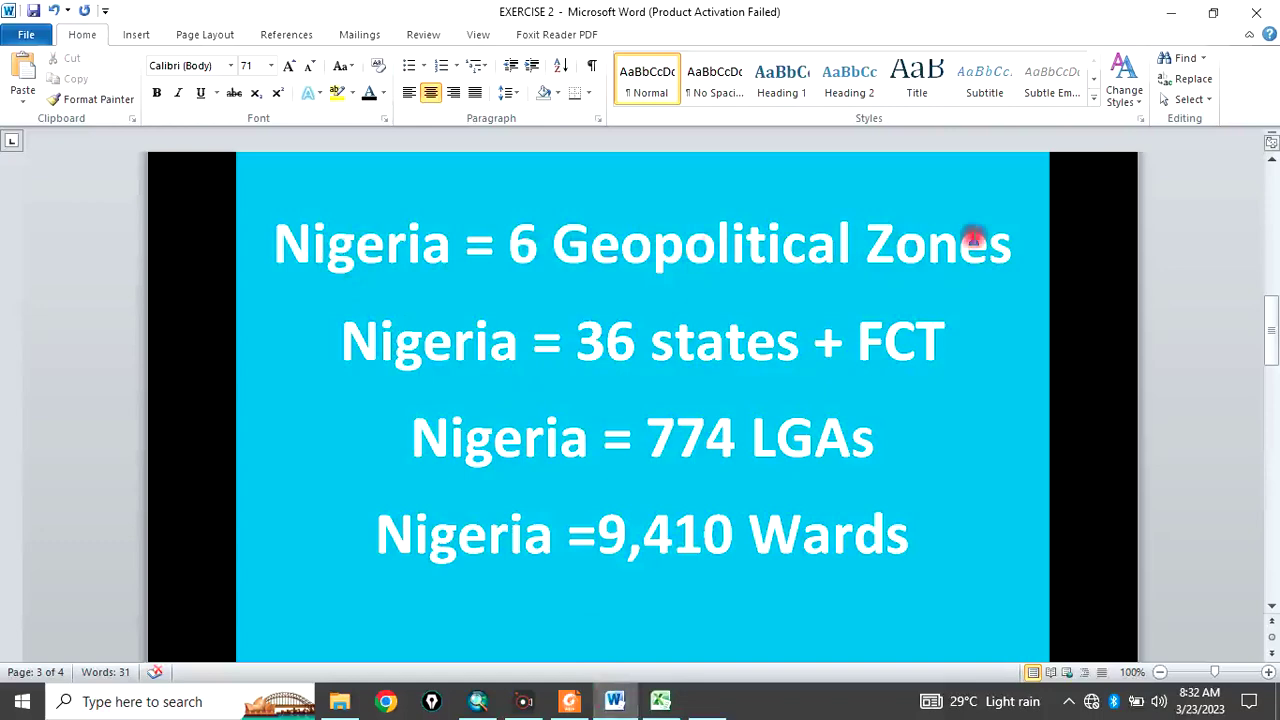
pyautogui.click(480, 701)
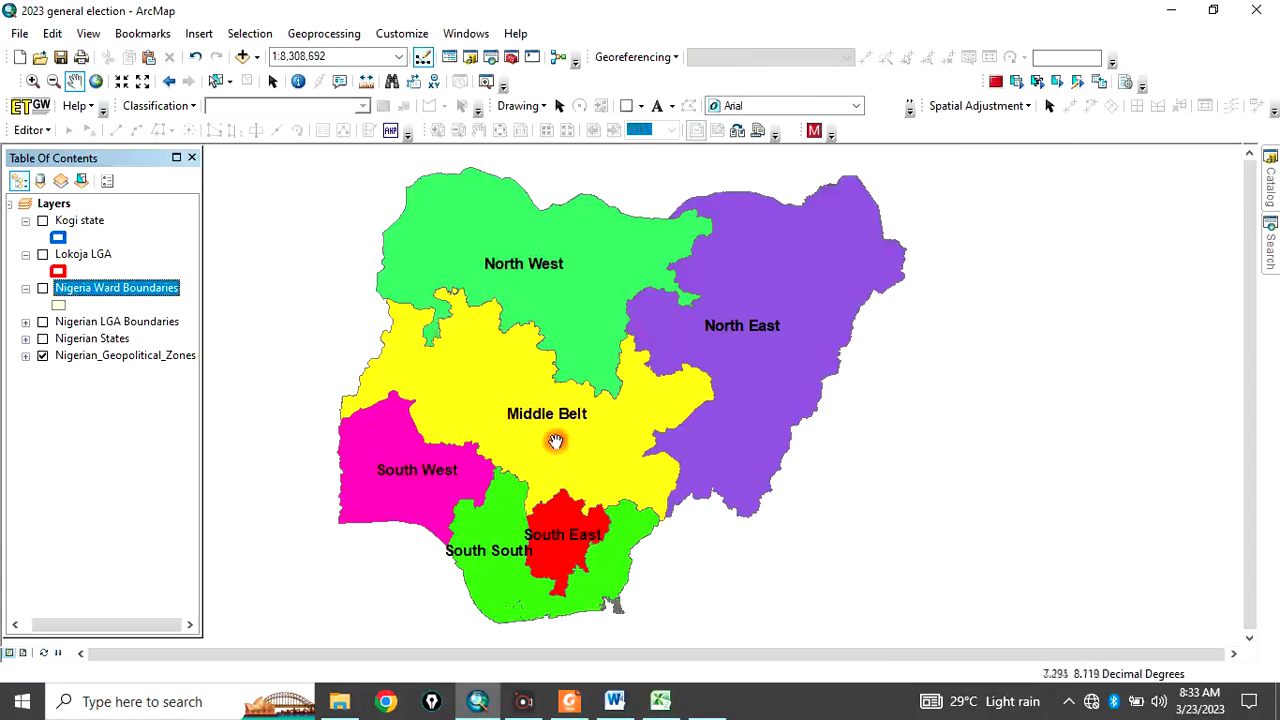
# - After glancing at the Word slide, replace the geopolitical zones layer with Nigerian States in ArcMap
pyautogui.click(614, 701)
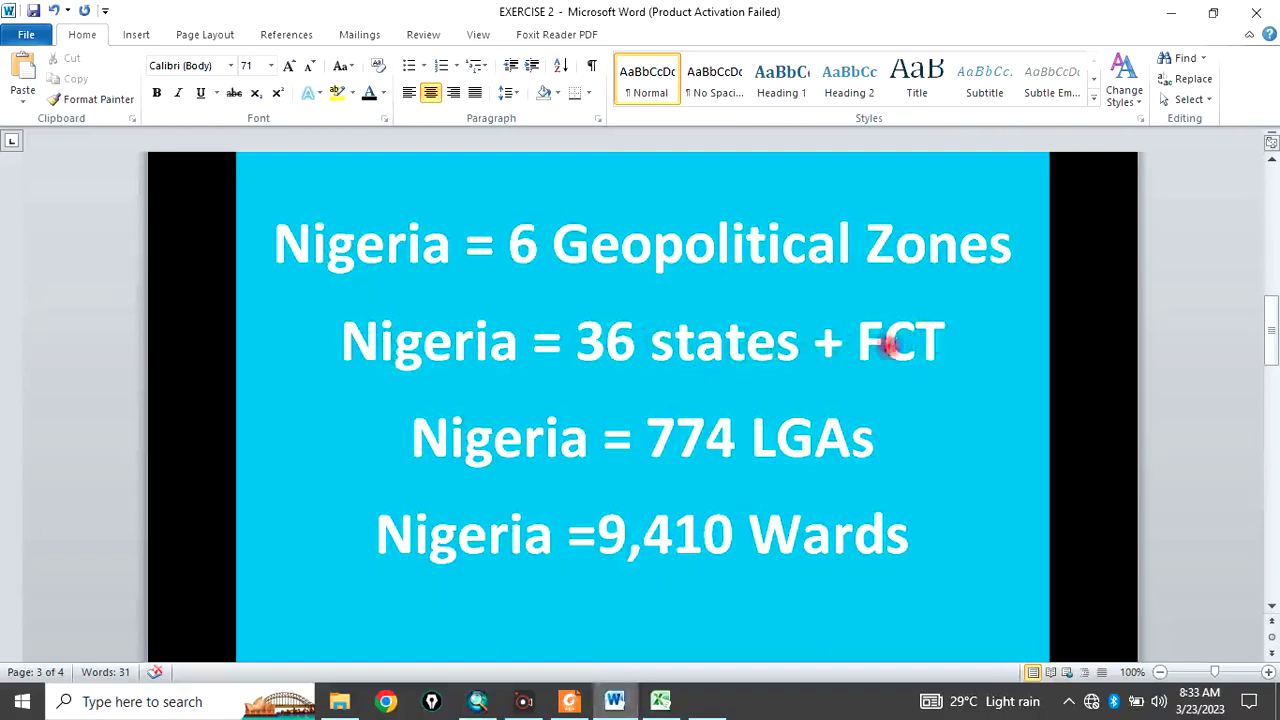
pyautogui.click(478, 701)
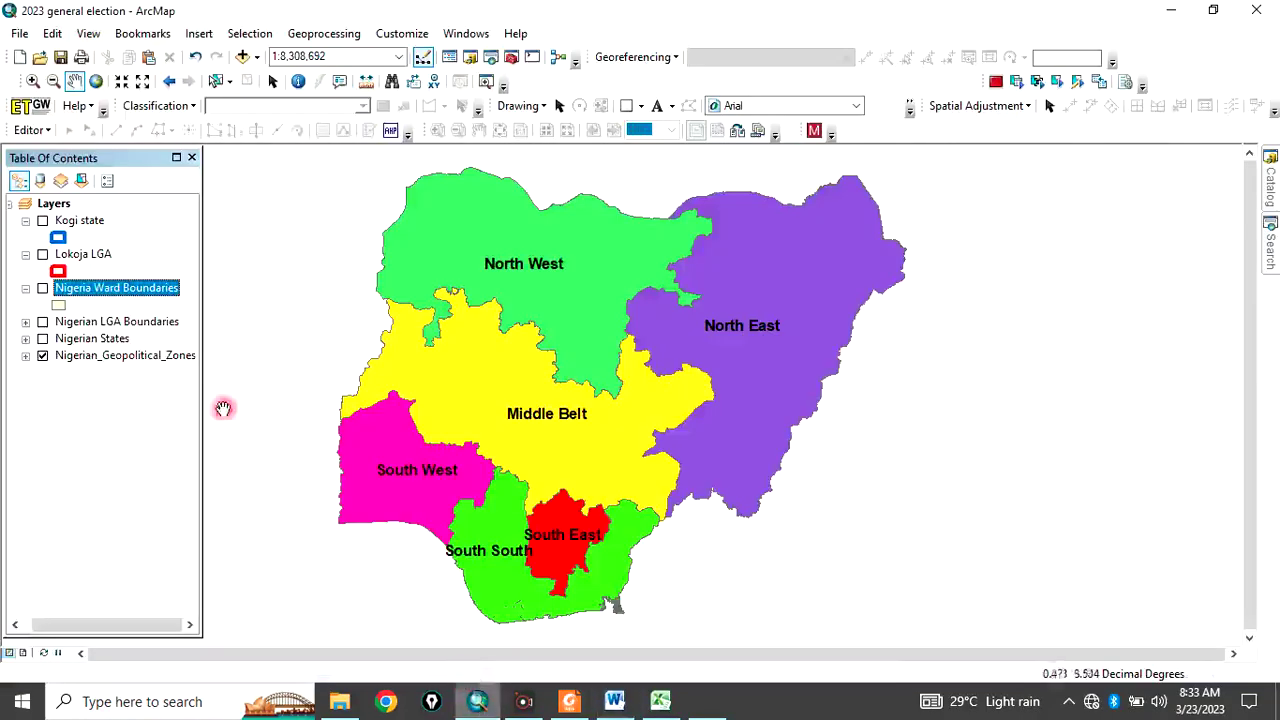
pyautogui.click(42, 339)
pyautogui.click(42, 356)
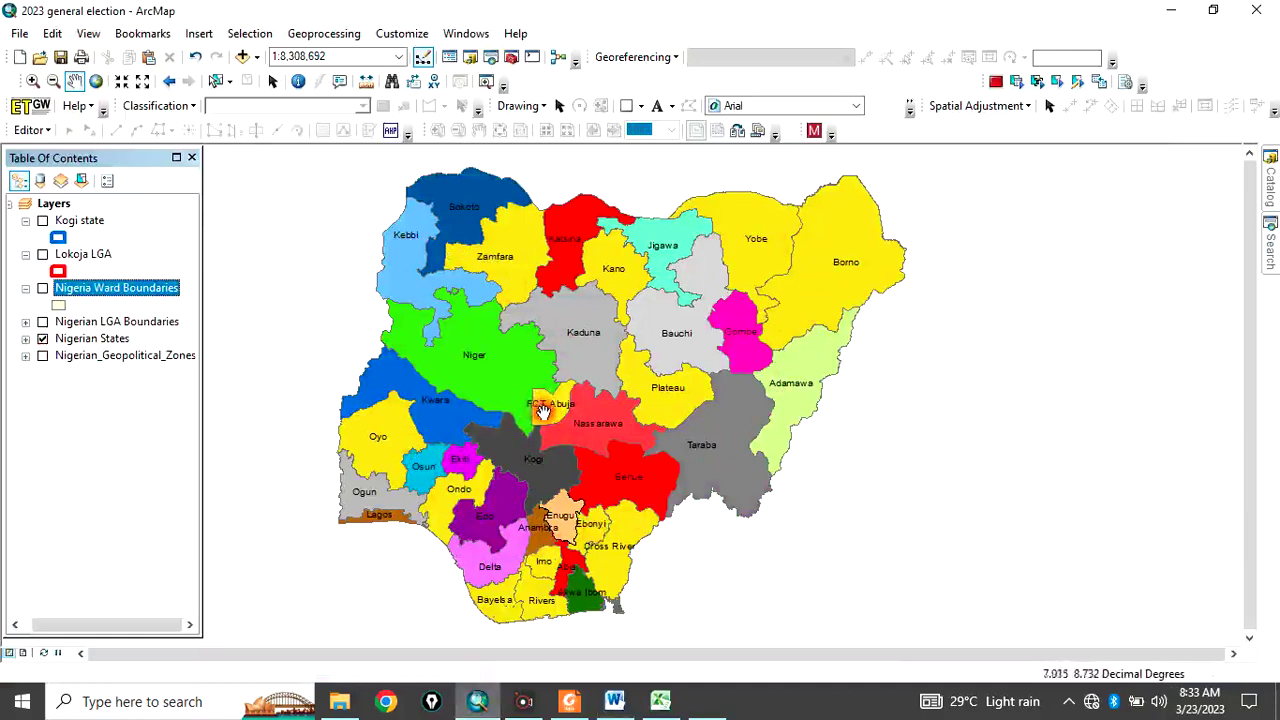
pyautogui.click(569, 701)
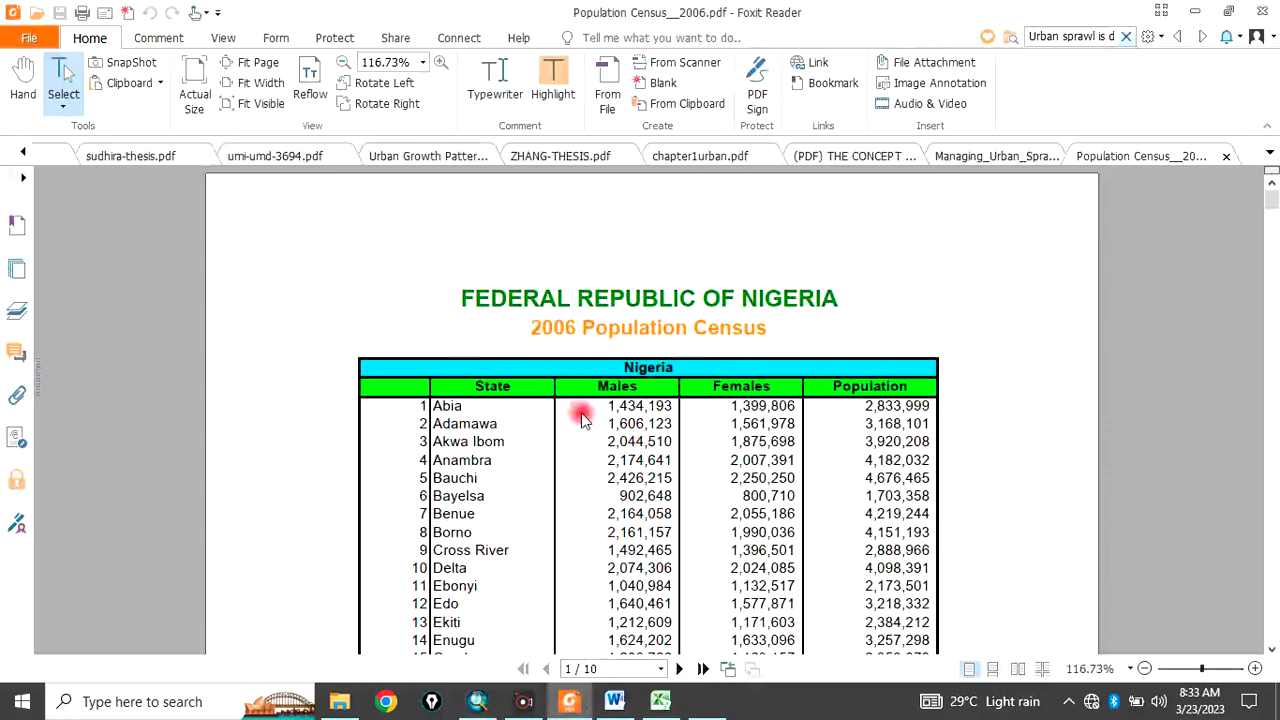
# - Highlight Kogi and its 3,278,487 population in the census table, then go back to Word
pyautogui.scroll(-1, 455, 405)
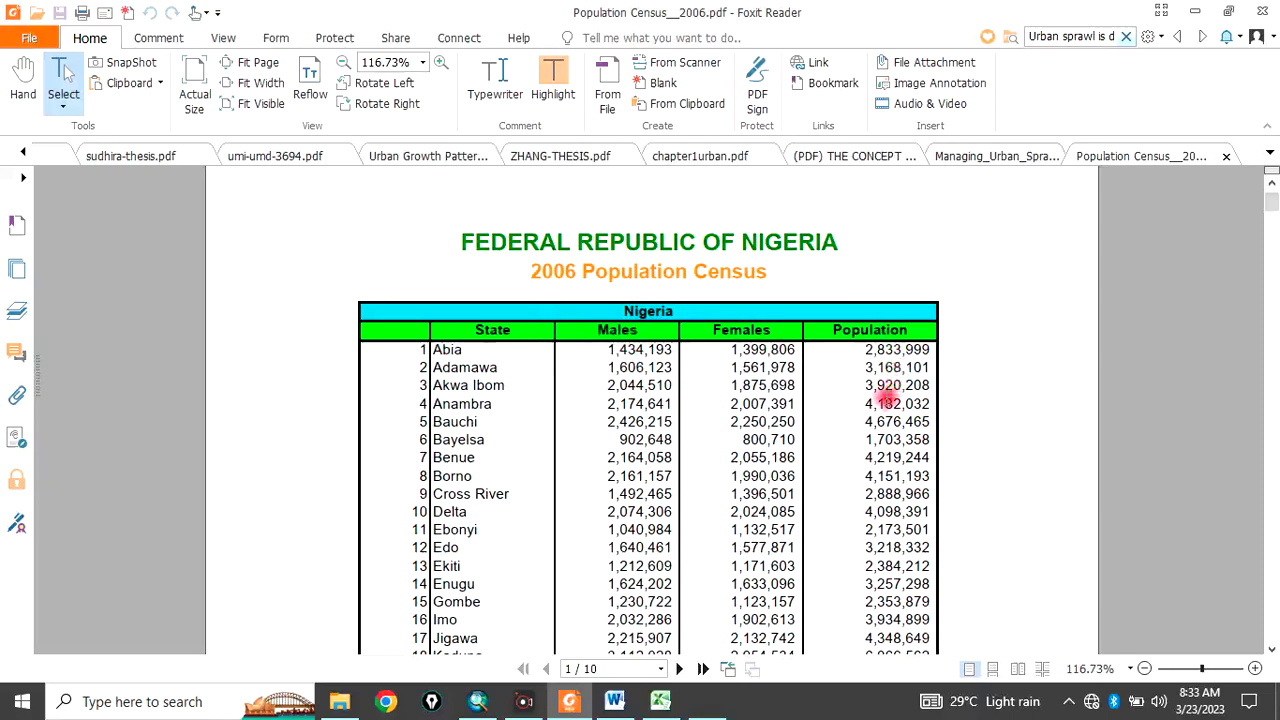
pyautogui.scroll(-1, 871, 420)
pyautogui.scroll(-1, 486, 600)
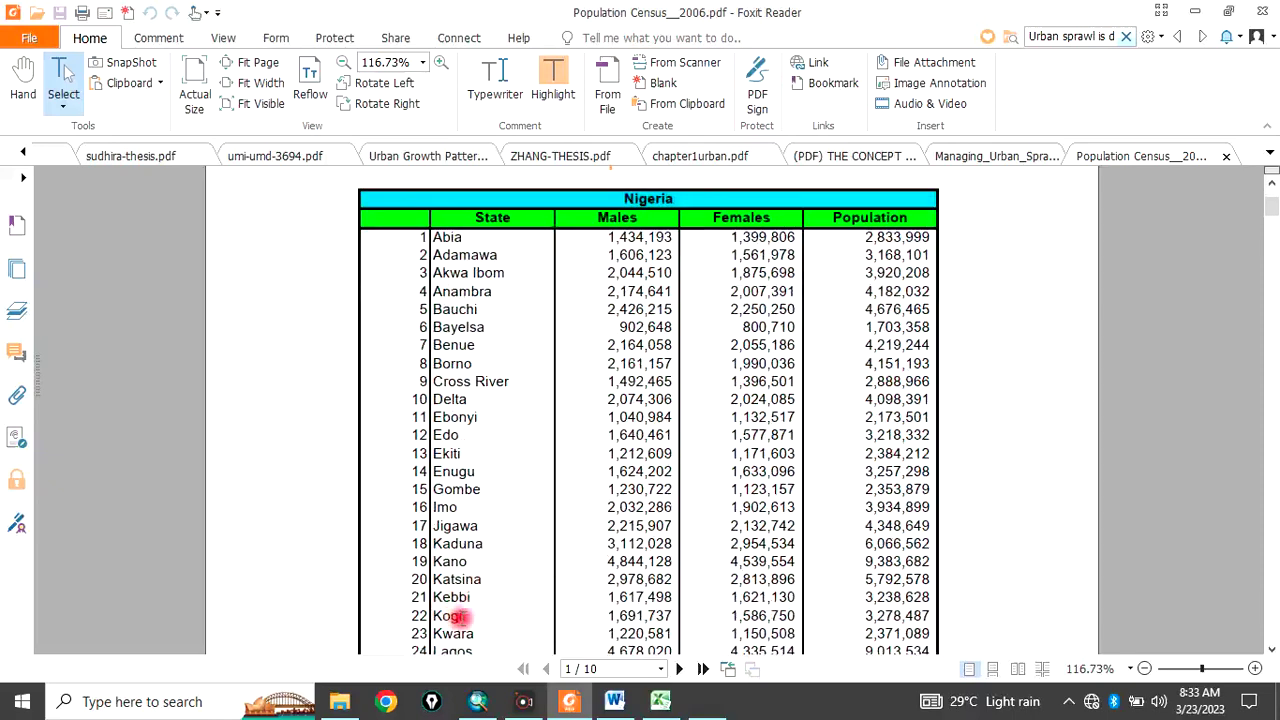
pyautogui.moveTo(437, 614); pyautogui.dragTo(450, 618)
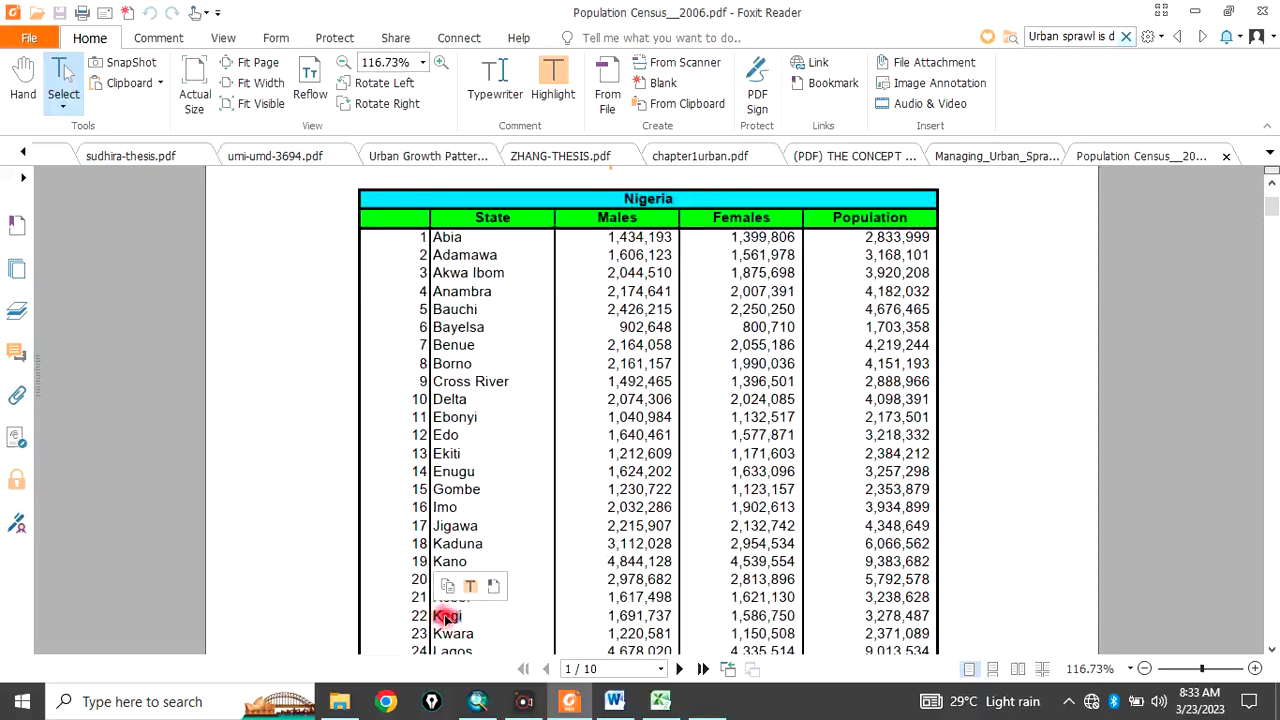
pyautogui.moveTo(601, 617); pyautogui.dragTo(934, 615)
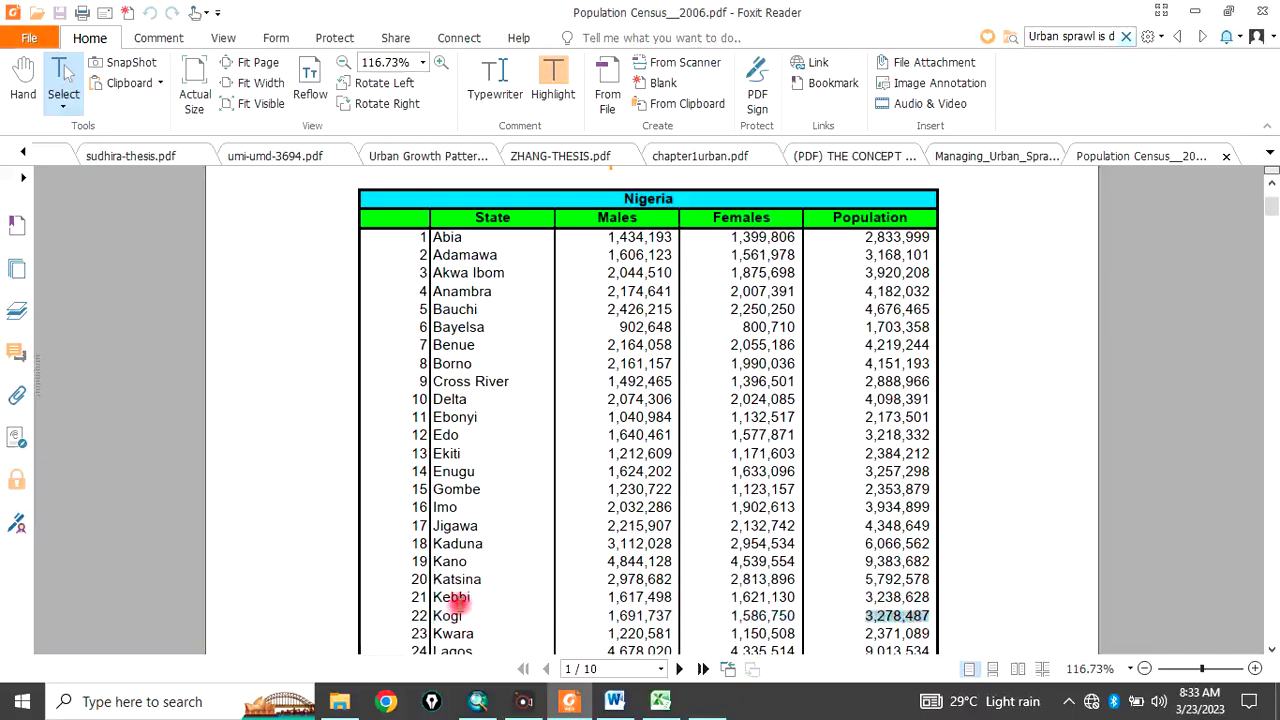
pyautogui.scroll(-3, 707, 438)
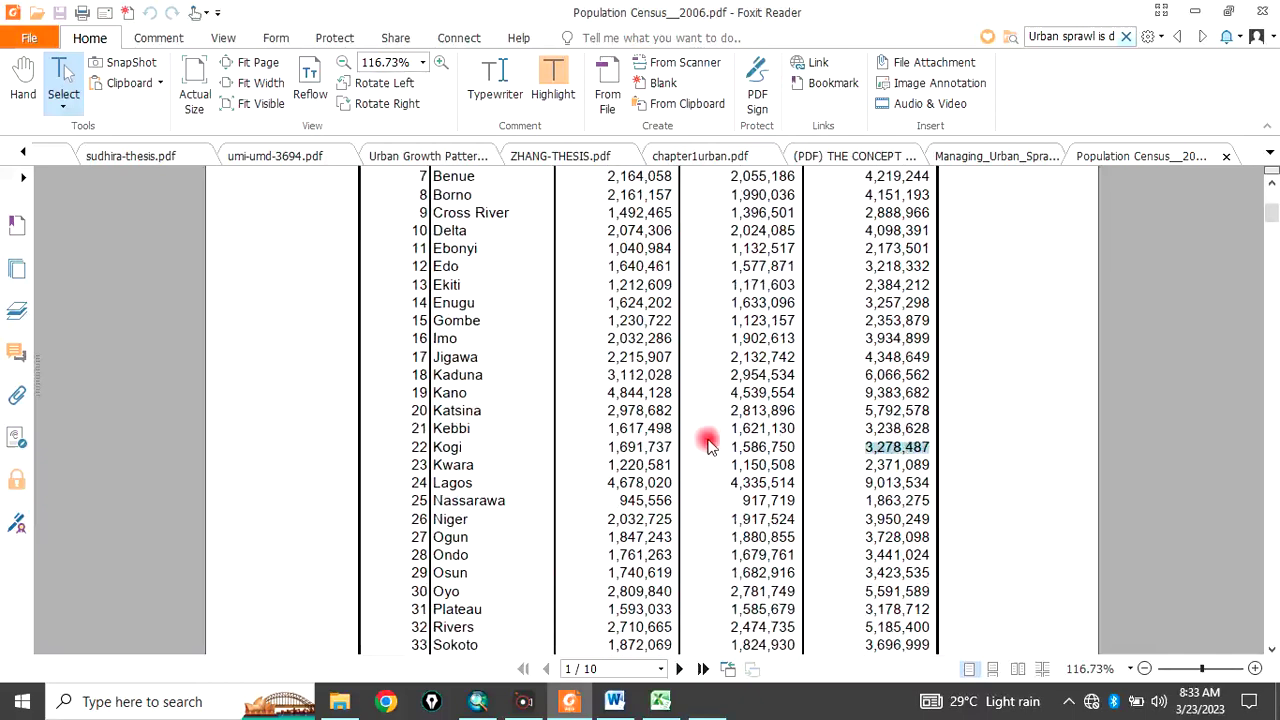
pyautogui.click(614, 702)
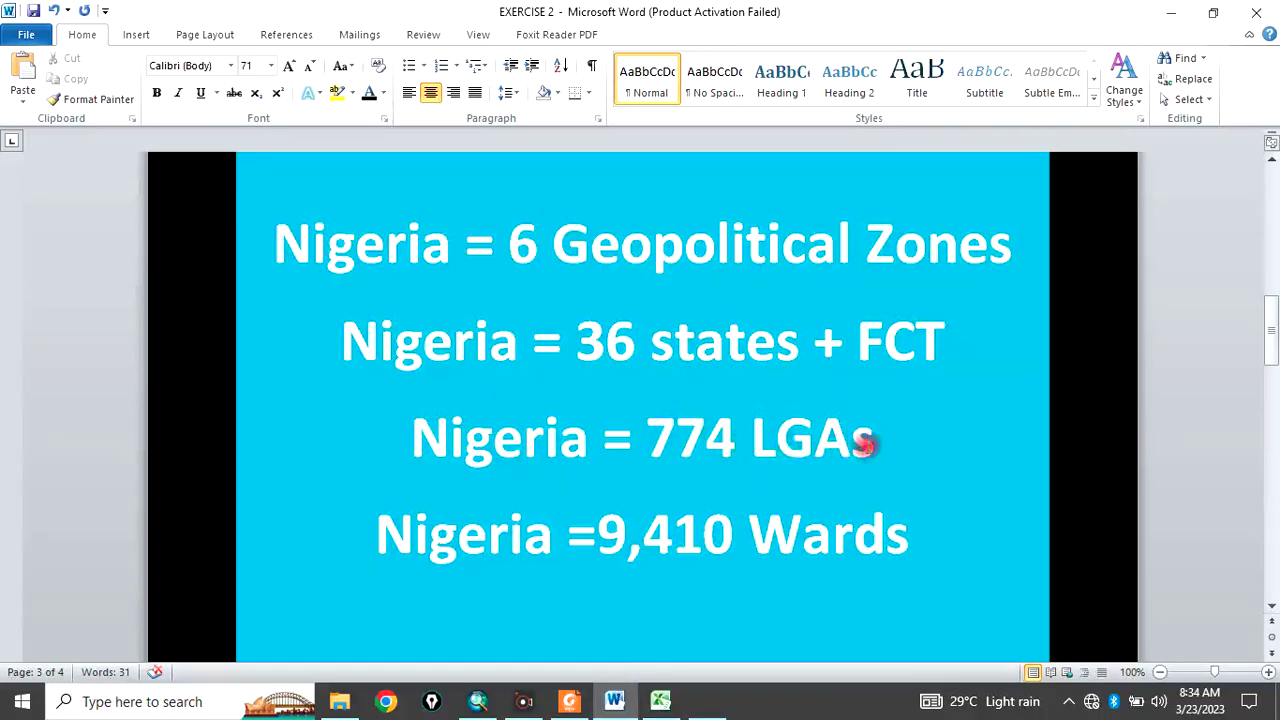
# - In ArcMap, hide Nigerian States and show the LGA Boundaries and Kogi state layers
pyautogui.click(480, 703)
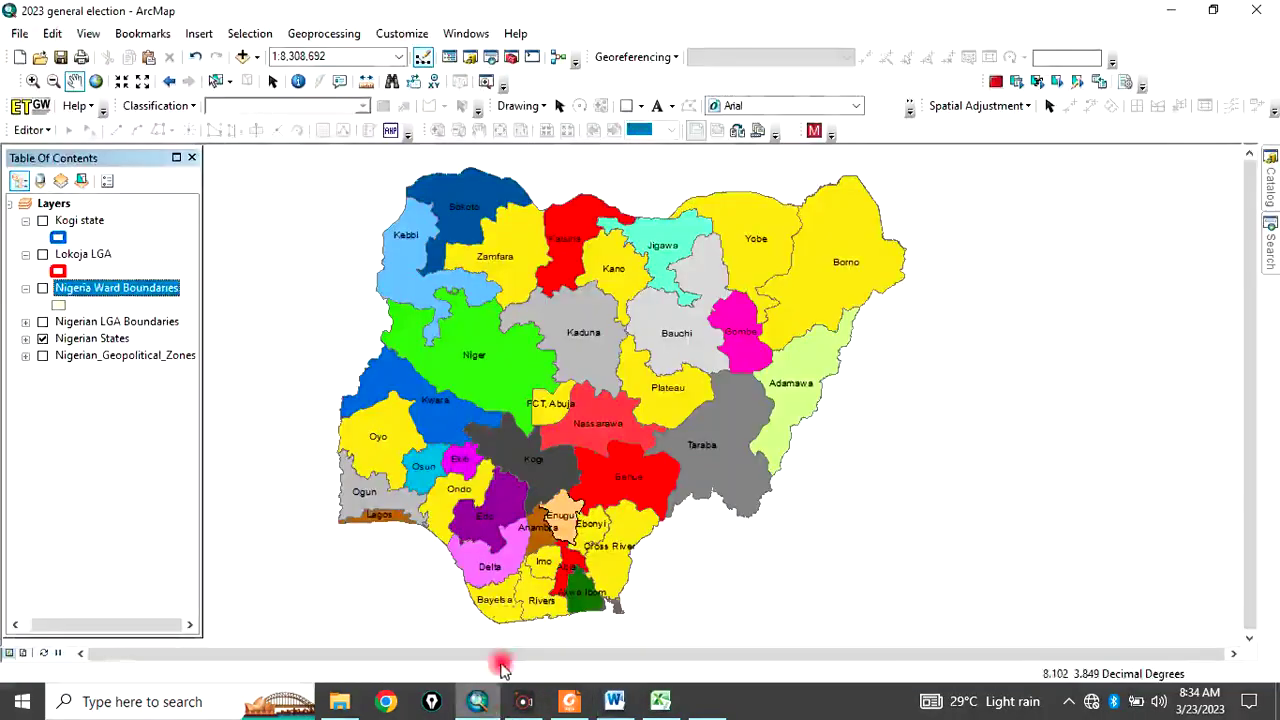
pyautogui.click(42, 339)
pyautogui.click(42, 321)
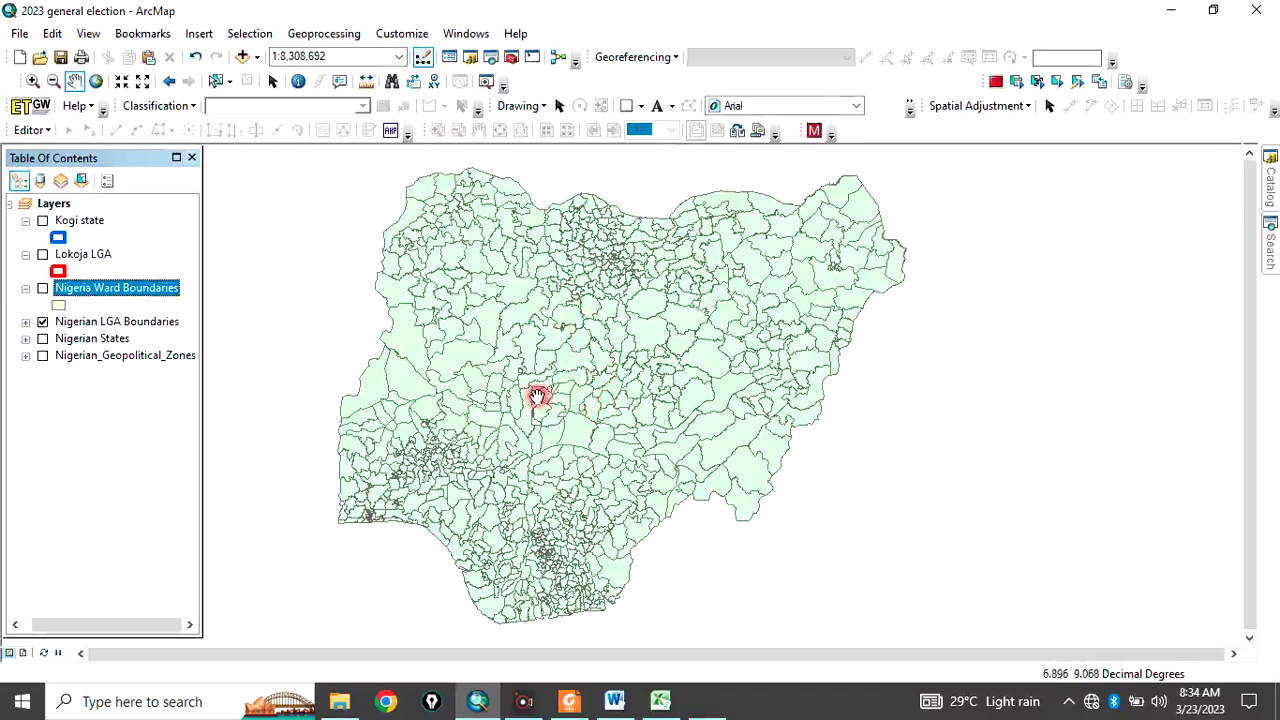
pyautogui.click(42, 222)
# - Zoom to the Kogi state layer and label the LGA boundaries with their names
pyautogui.rightClick(62, 225)
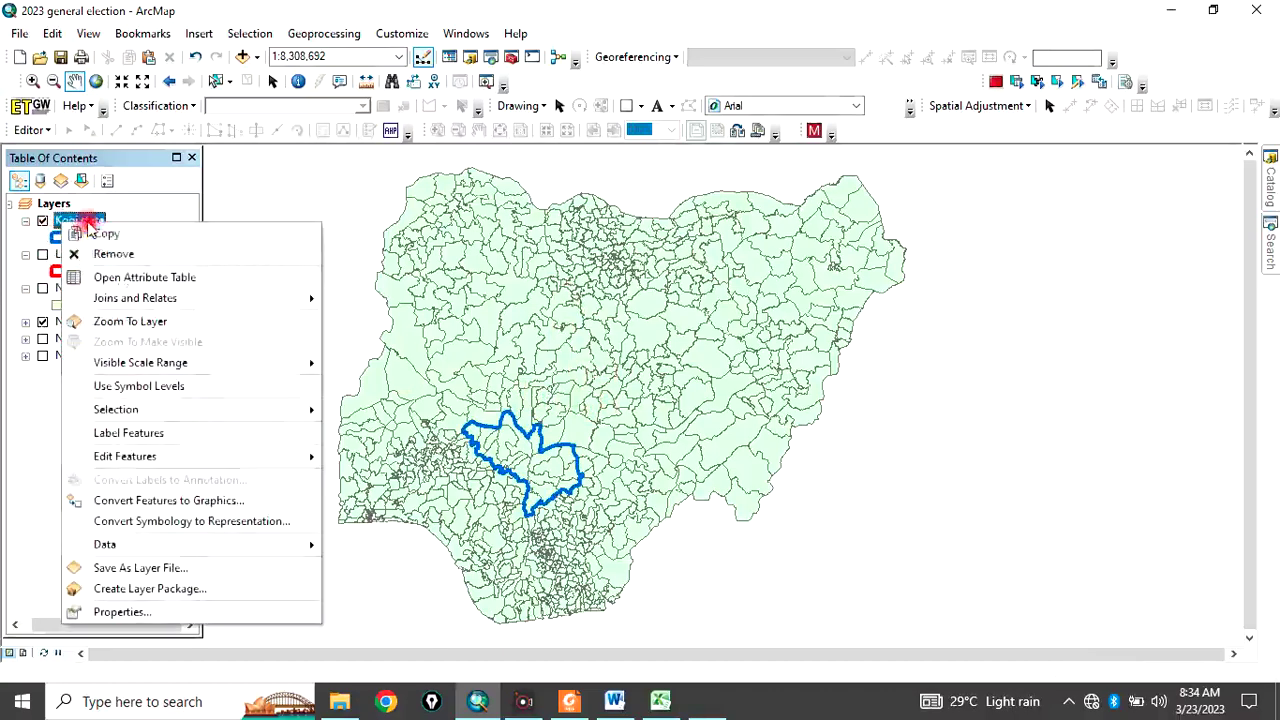
pyautogui.click(118, 323)
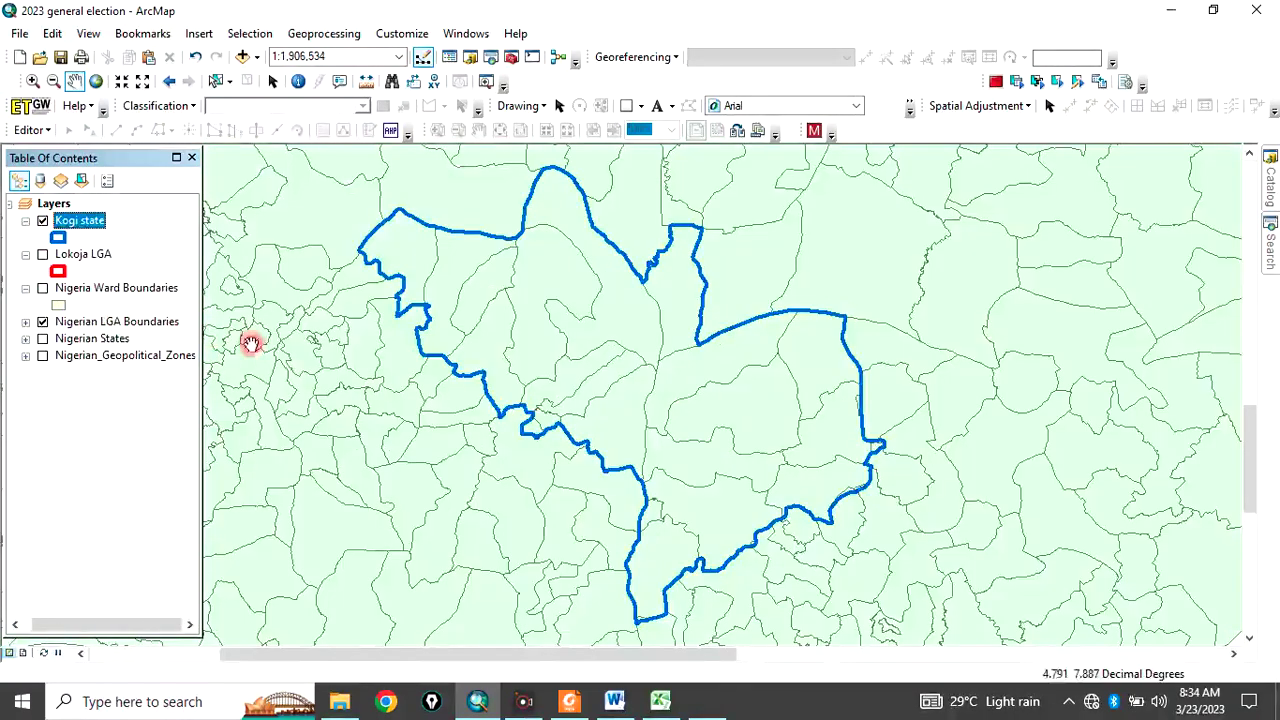
pyautogui.rightClick(90, 322)
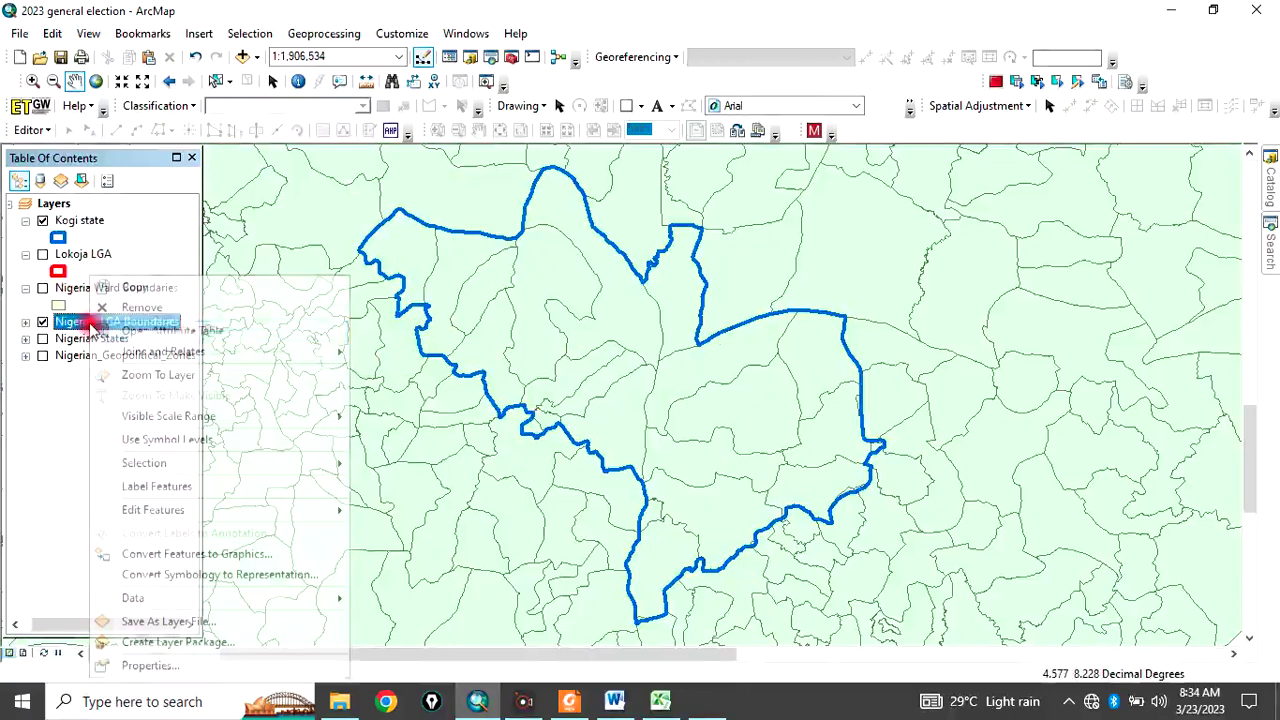
pyautogui.click(145, 490)
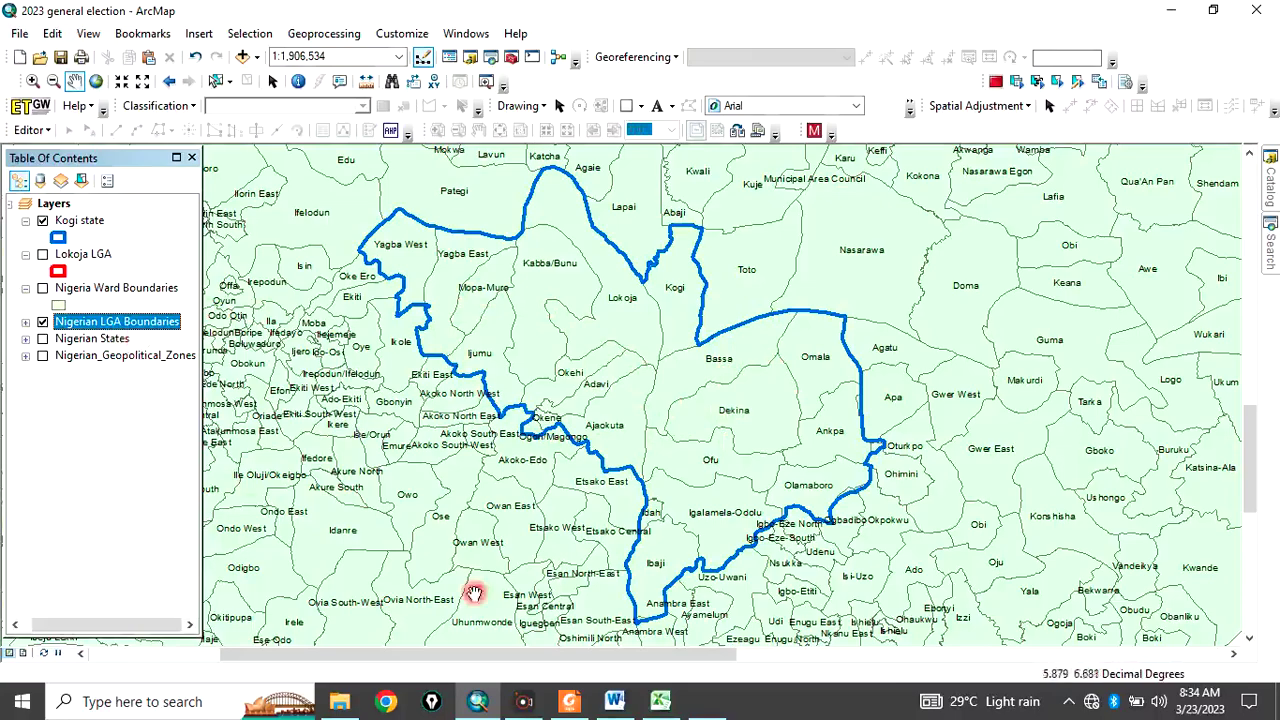
# - Jump to page 7 of the census PDF and highlight the Kogi LGA name
pyautogui.click(568, 705)
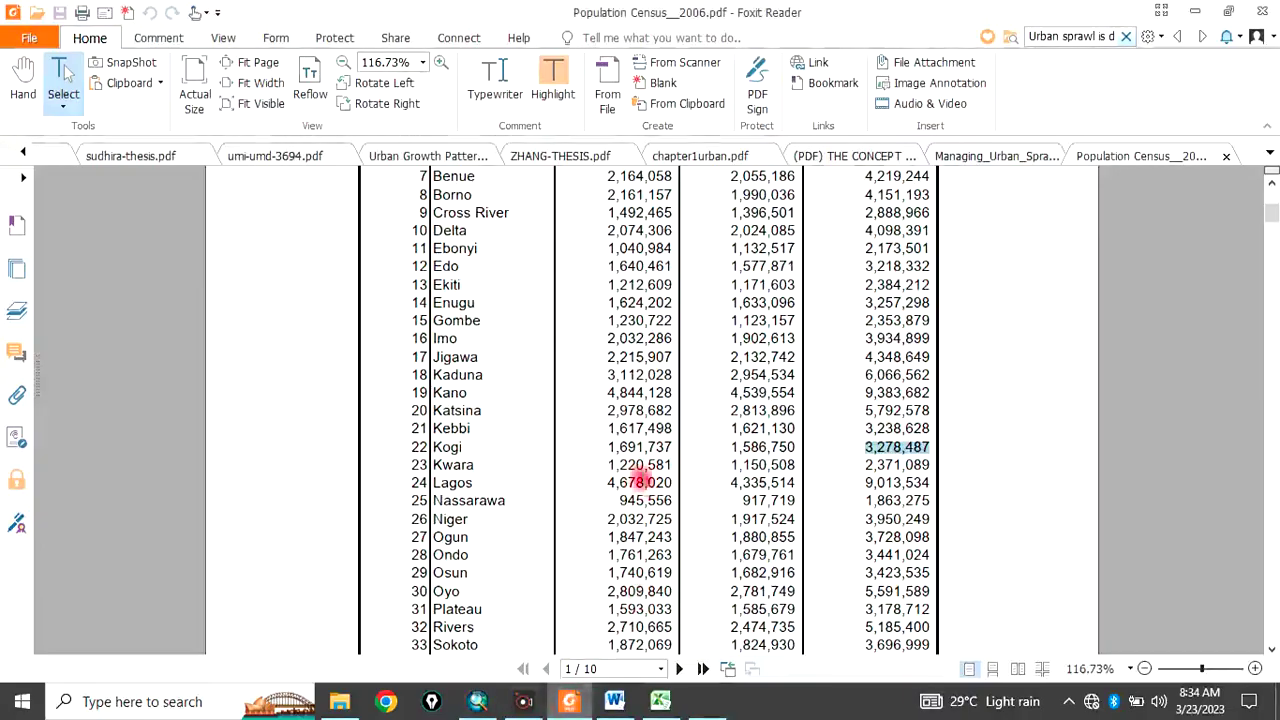
pyautogui.scroll(-3, 630, 480)
pyautogui.click(567, 668)
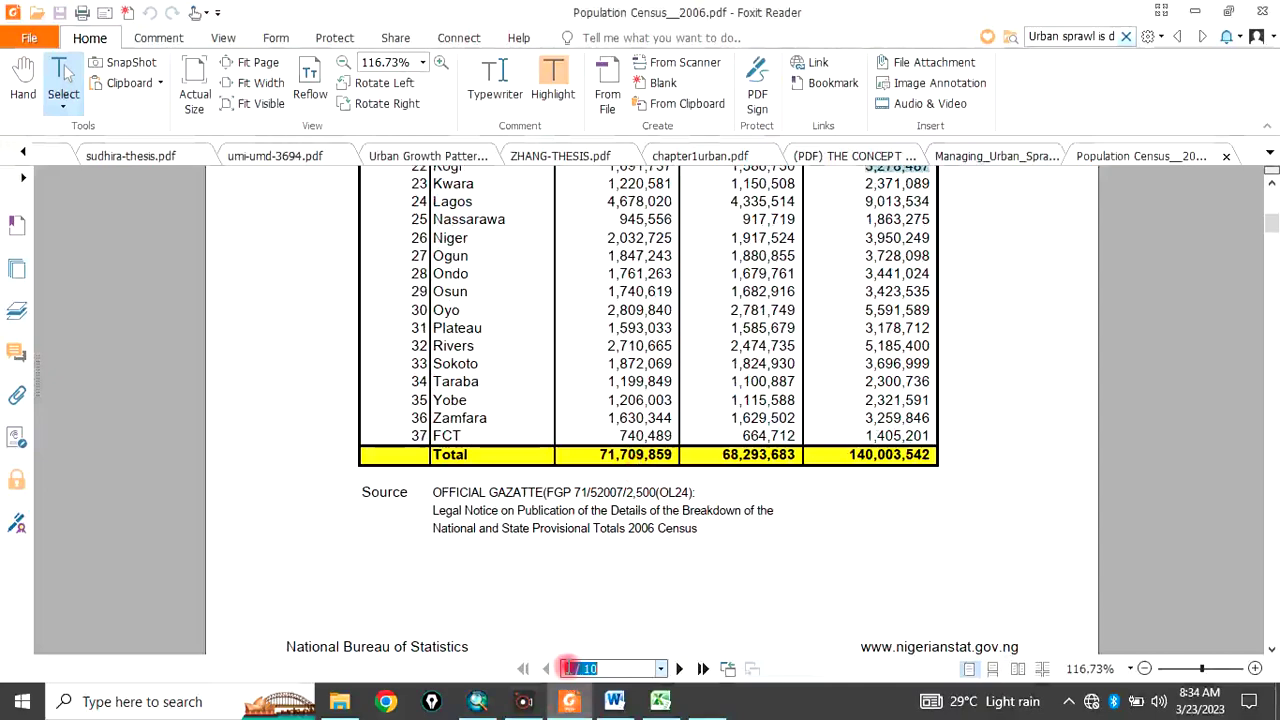
pyautogui.write('7')
pyautogui.press('Return')
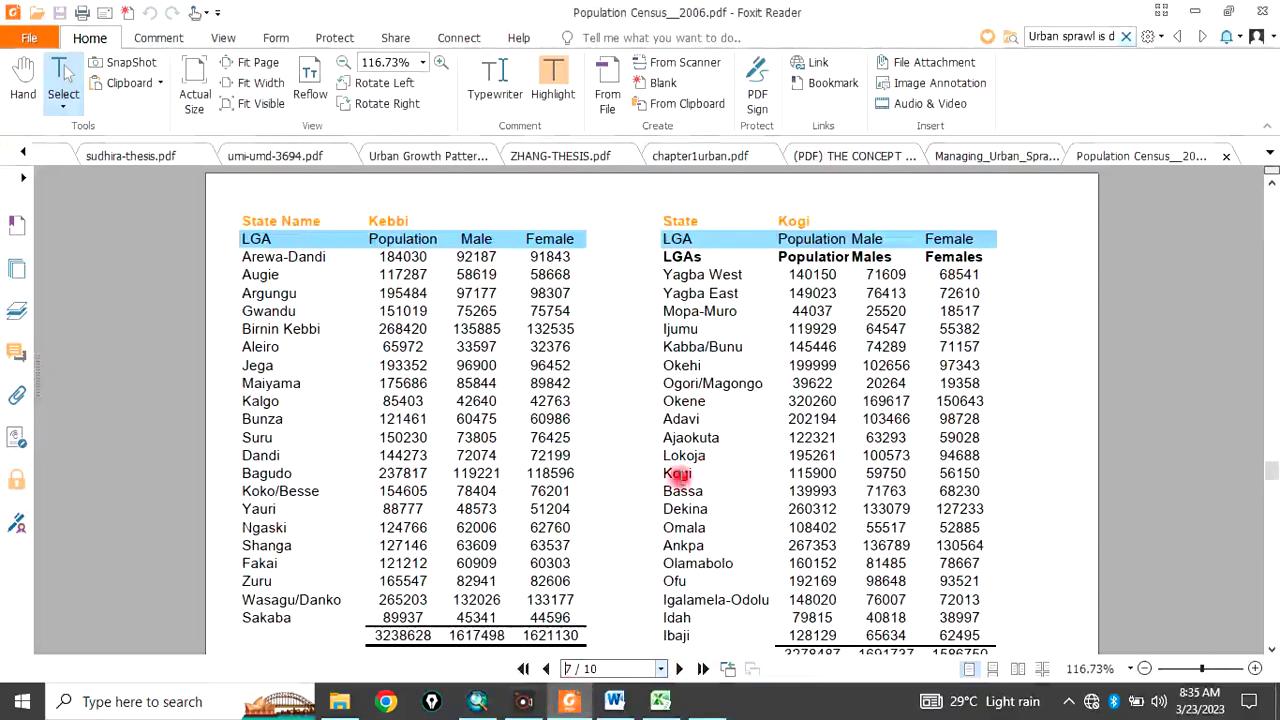
pyautogui.moveTo(660, 476); pyautogui.dragTo(690, 473)
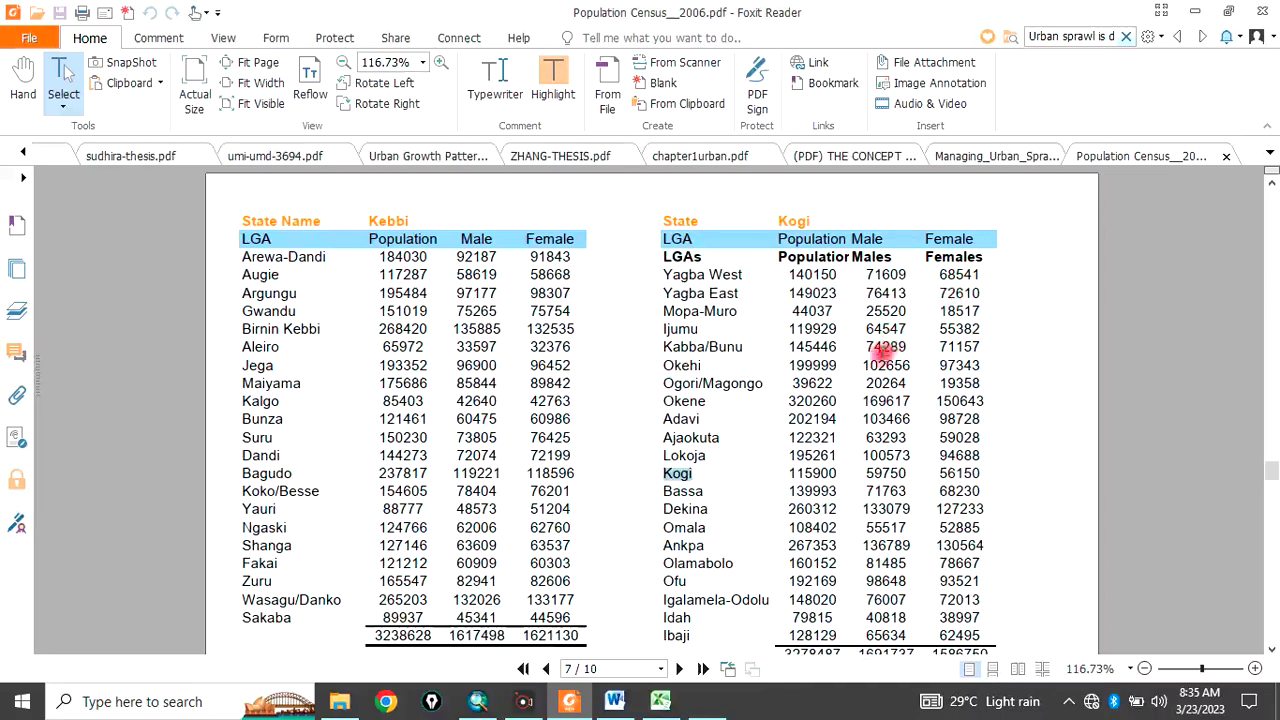
# - Browse the Kwara and Lagos LGA population tables, then switch to the Word document
pyautogui.scroll(5, 631, 380)
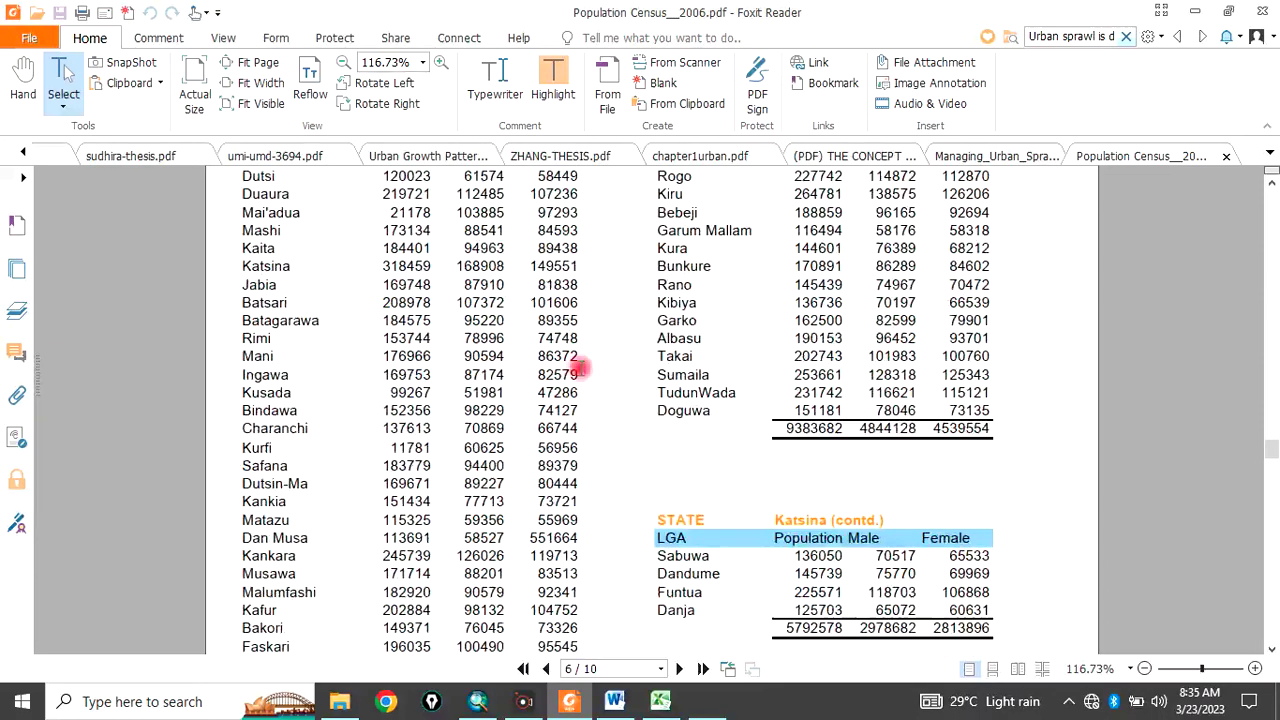
pyautogui.scroll(-5, 631, 380)
pyautogui.scroll(-5, 612, 378)
pyautogui.scroll(-1, 615, 380)
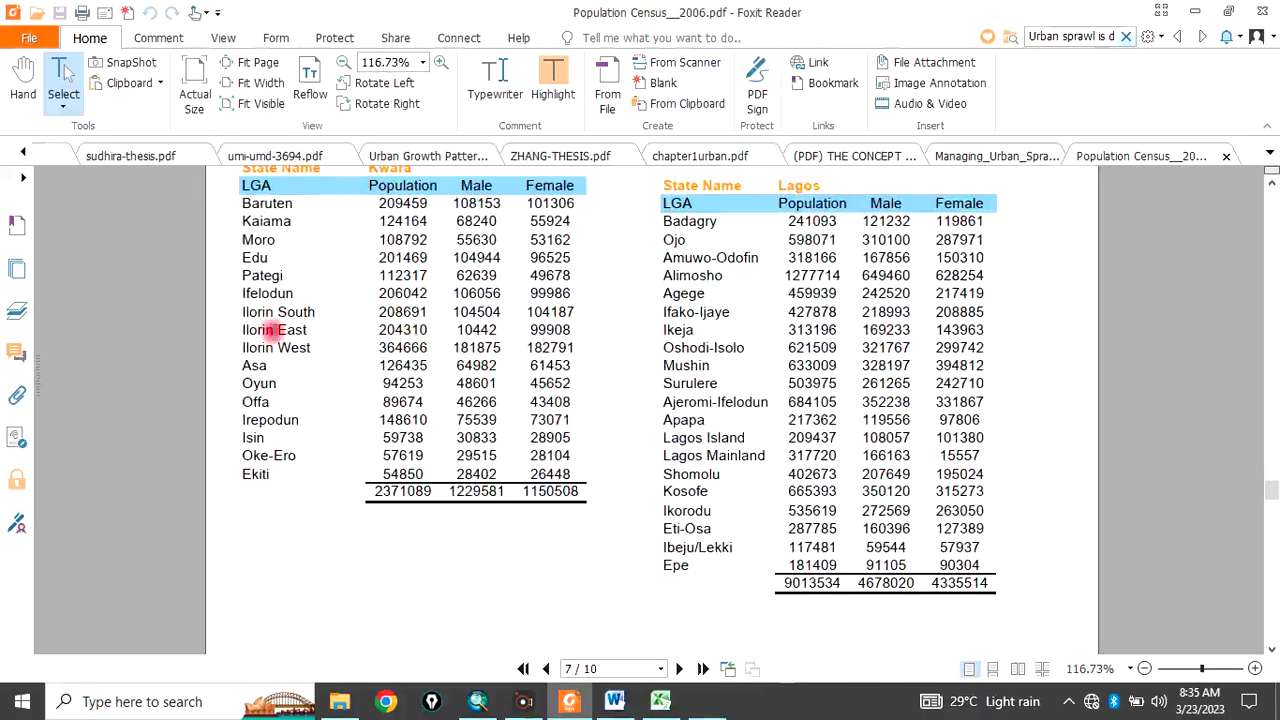
pyautogui.scroll(1, 555, 280)
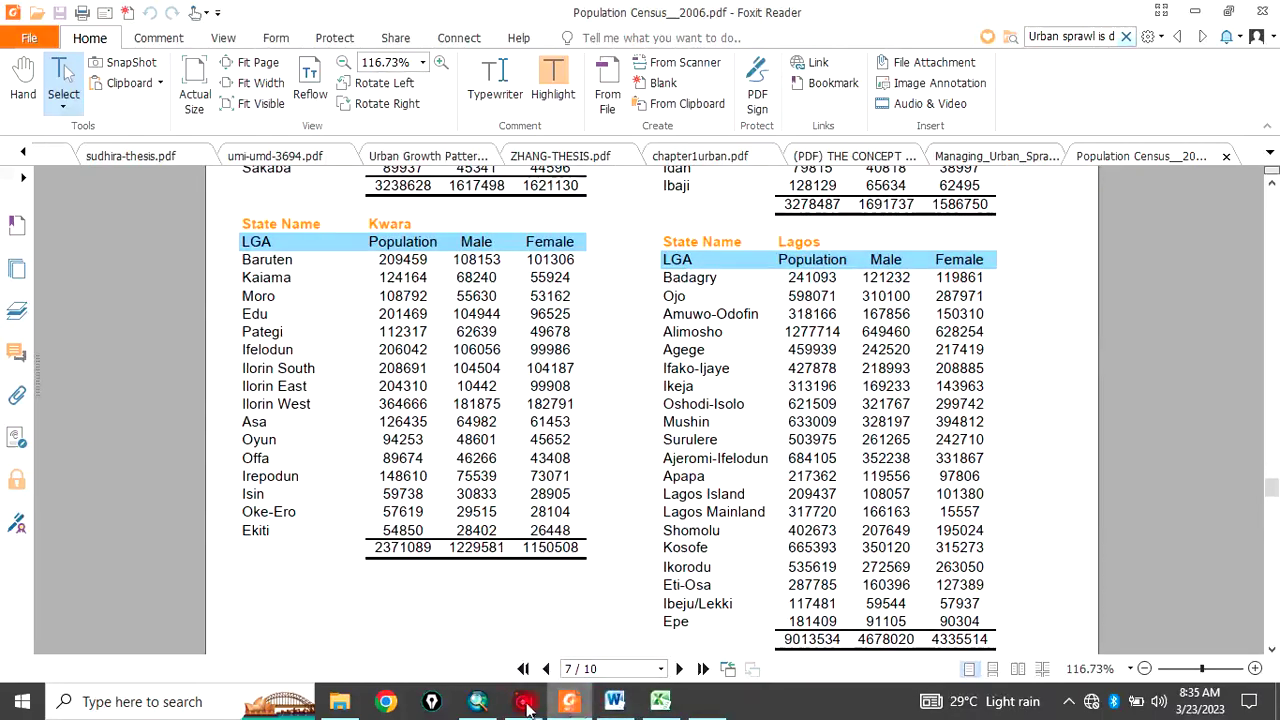
pyautogui.click(612, 701)
# - Scroll the EXERCISE 2 slide showing 774 LGAs and 9,410 wards, then return to ArcMap
pyautogui.scroll(-1, 522, 553)
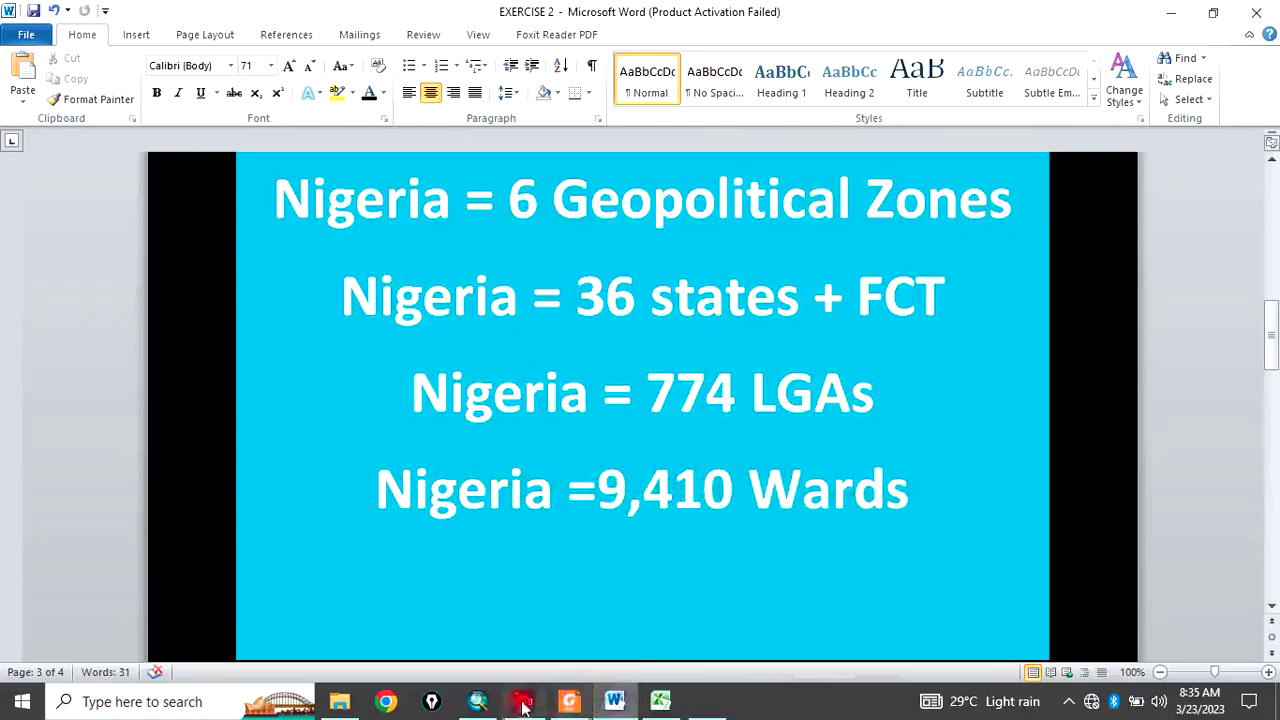
pyautogui.click(478, 701)
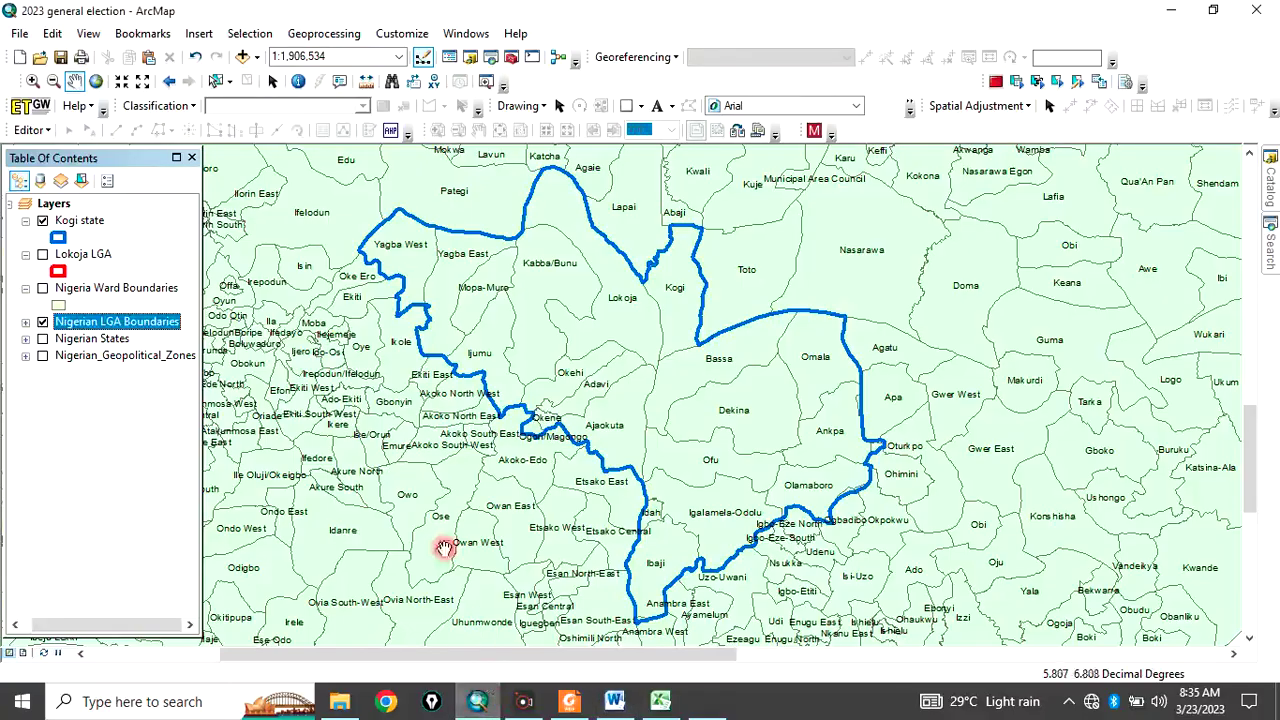
# - Turn on Nigerian LGA Boundaries and zoom to that layer to show all of Nigeria
pyautogui.click(42, 322)
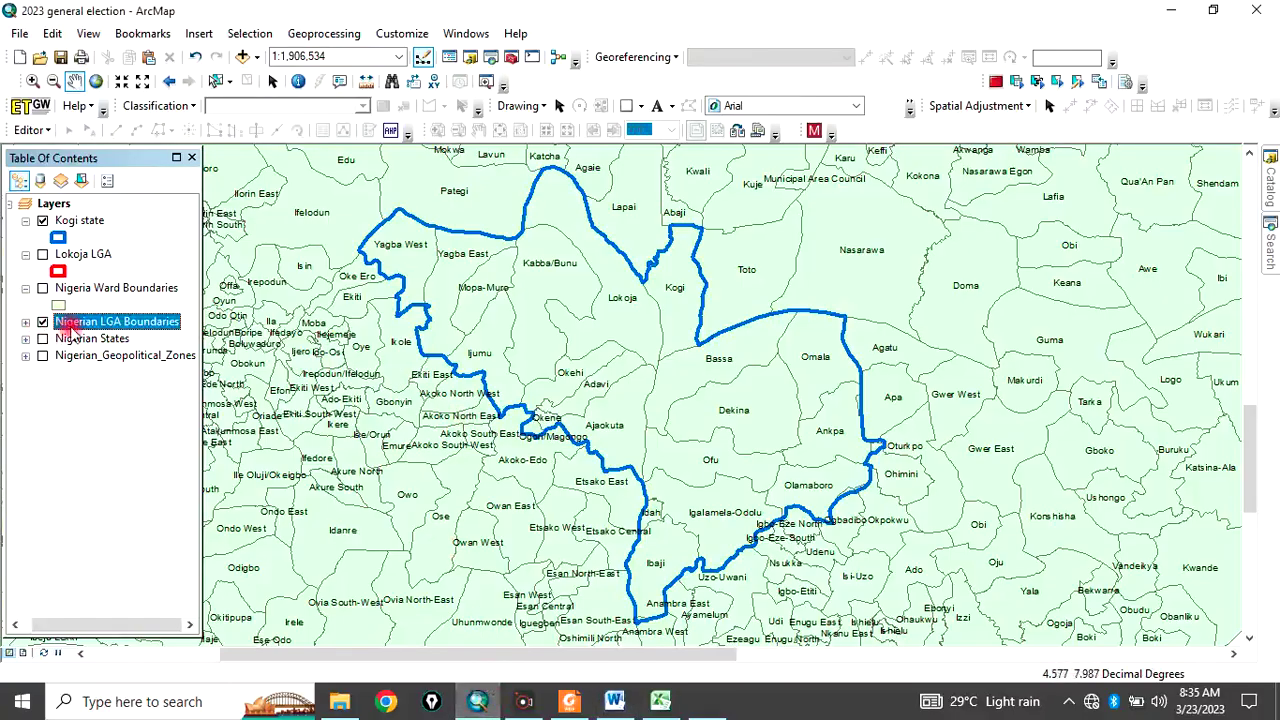
pyautogui.rightClick(86, 328)
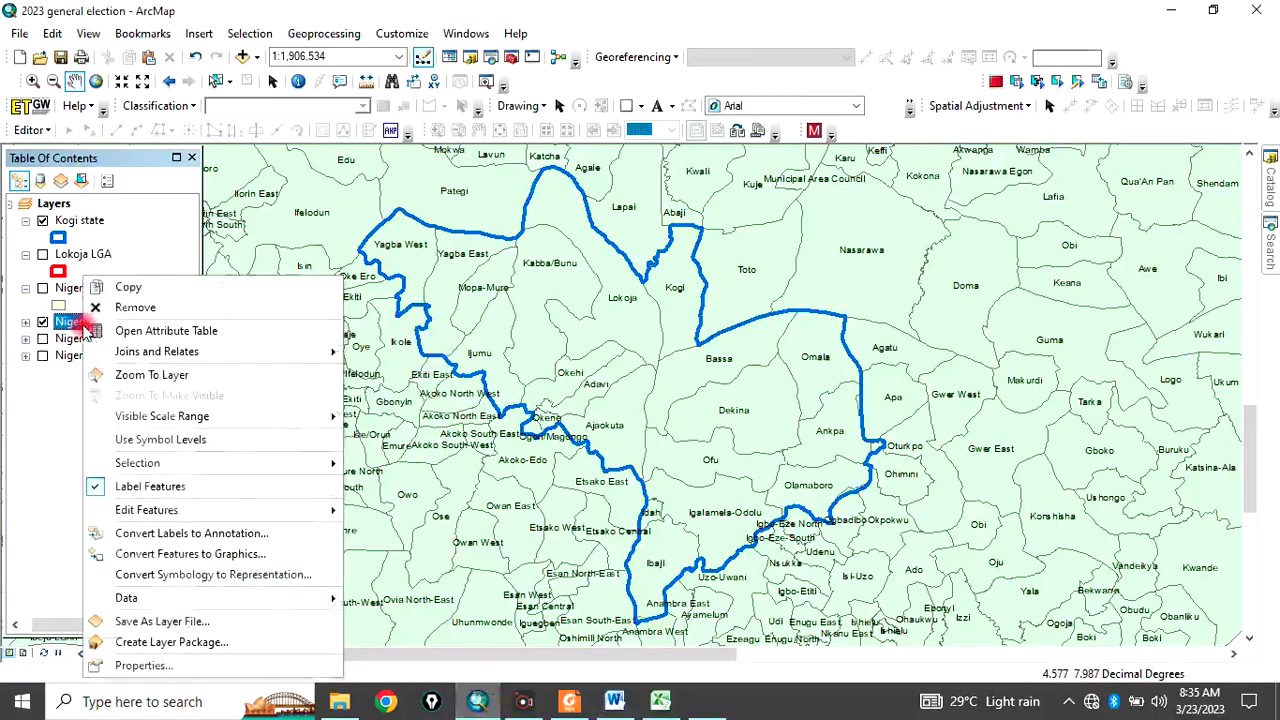
pyautogui.click(140, 372)
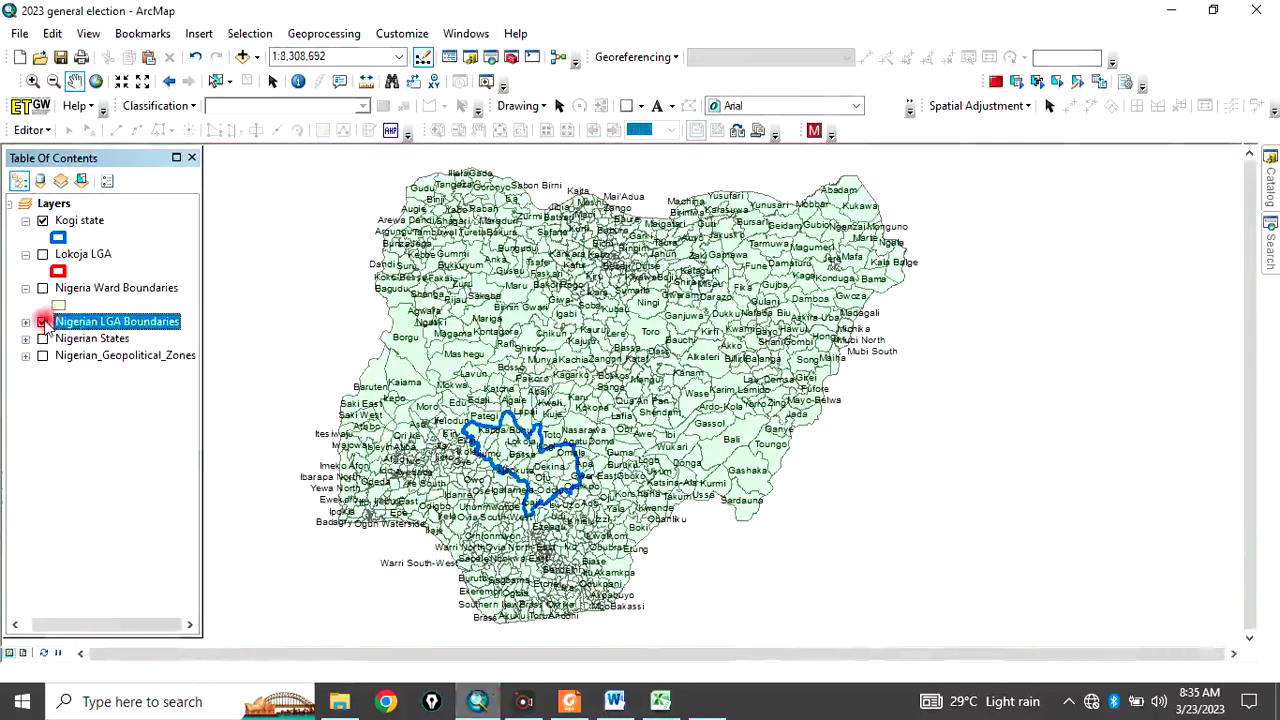
# - Leave only Nigeria Ward Boundaries visible, hiding LGA and Kogi layers, then open the Excel workbook
pyautogui.click(43, 289)
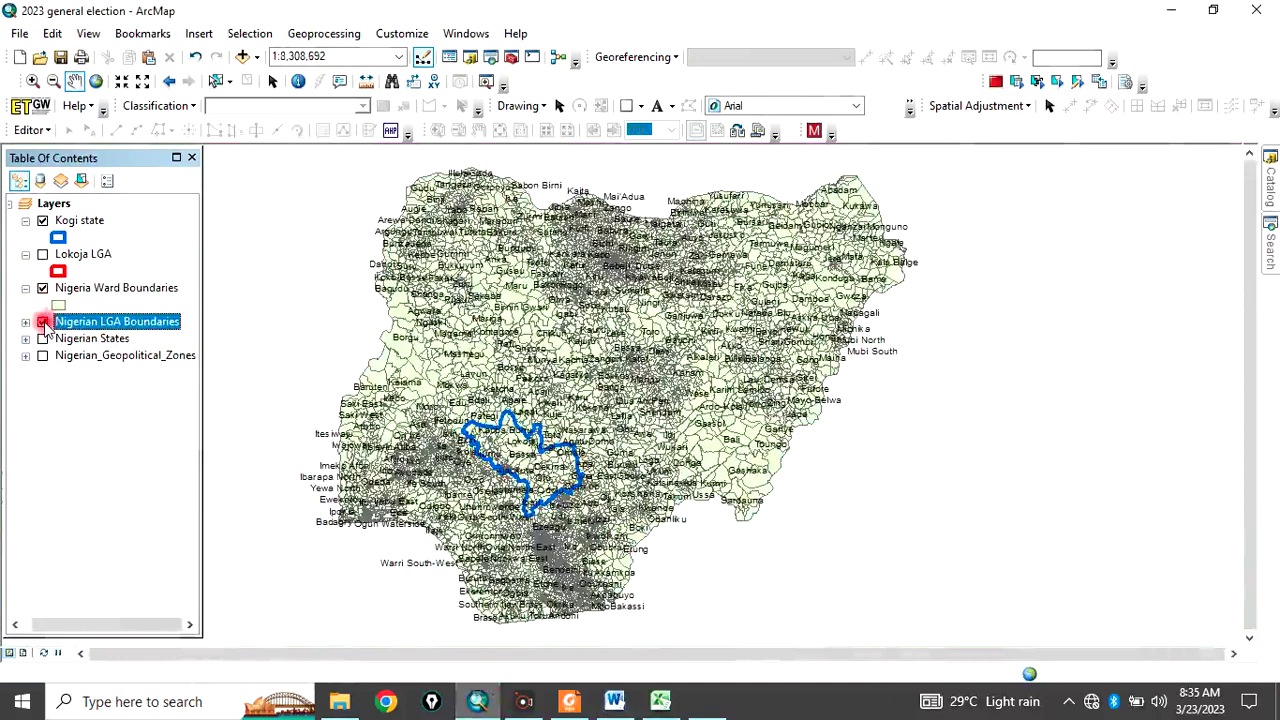
pyautogui.click(43, 322)
pyautogui.click(42, 222)
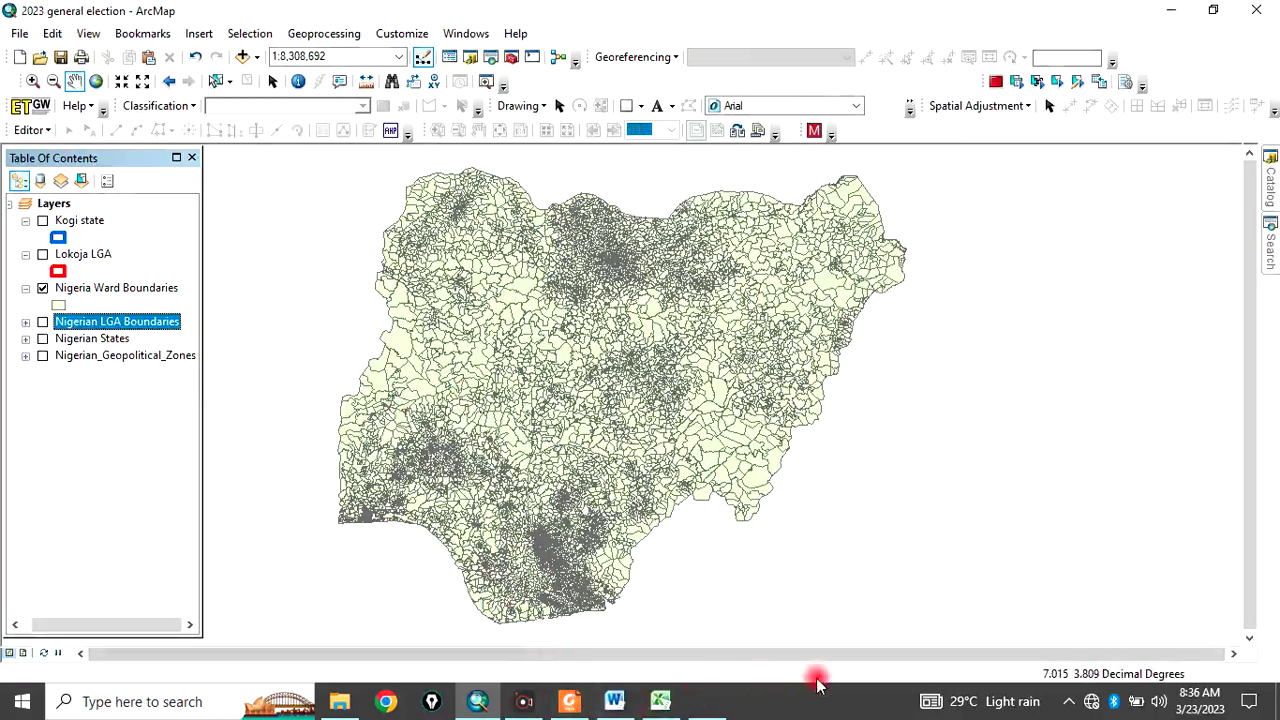
pyautogui.click(657, 705)
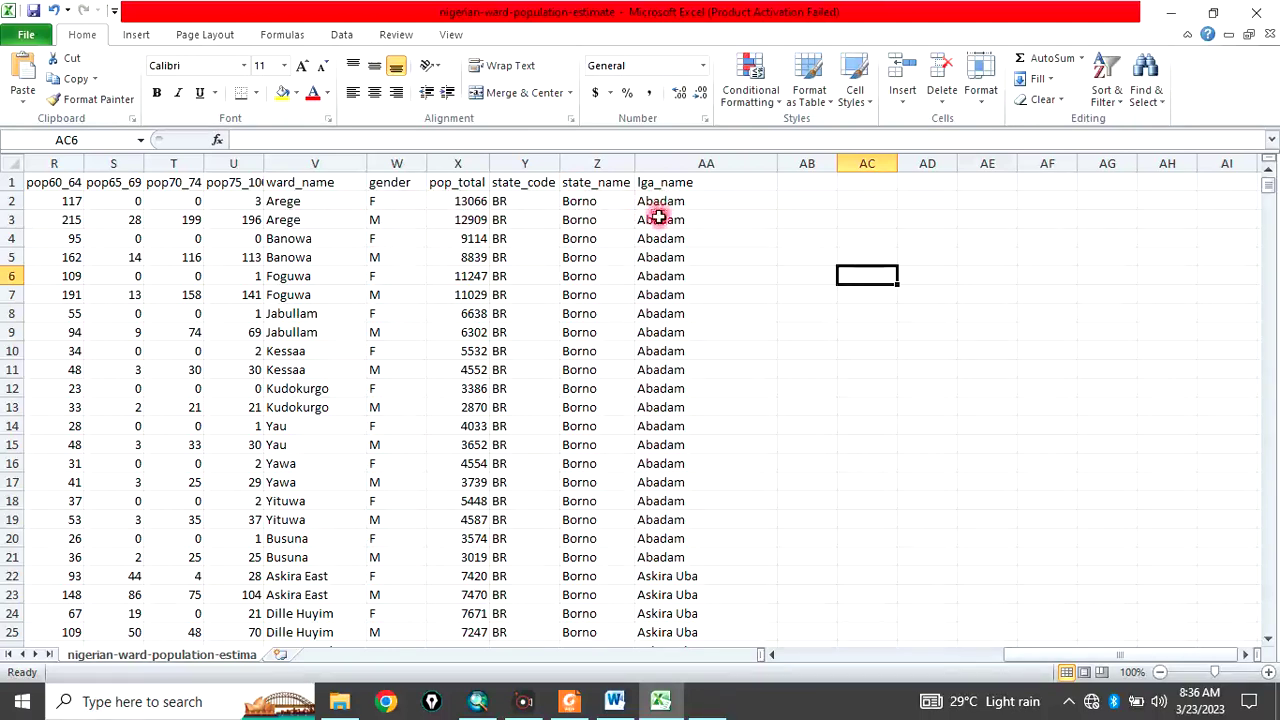
# - Label the Nigeria Ward Boundaries layer with ward names
pyautogui.click(488, 705)
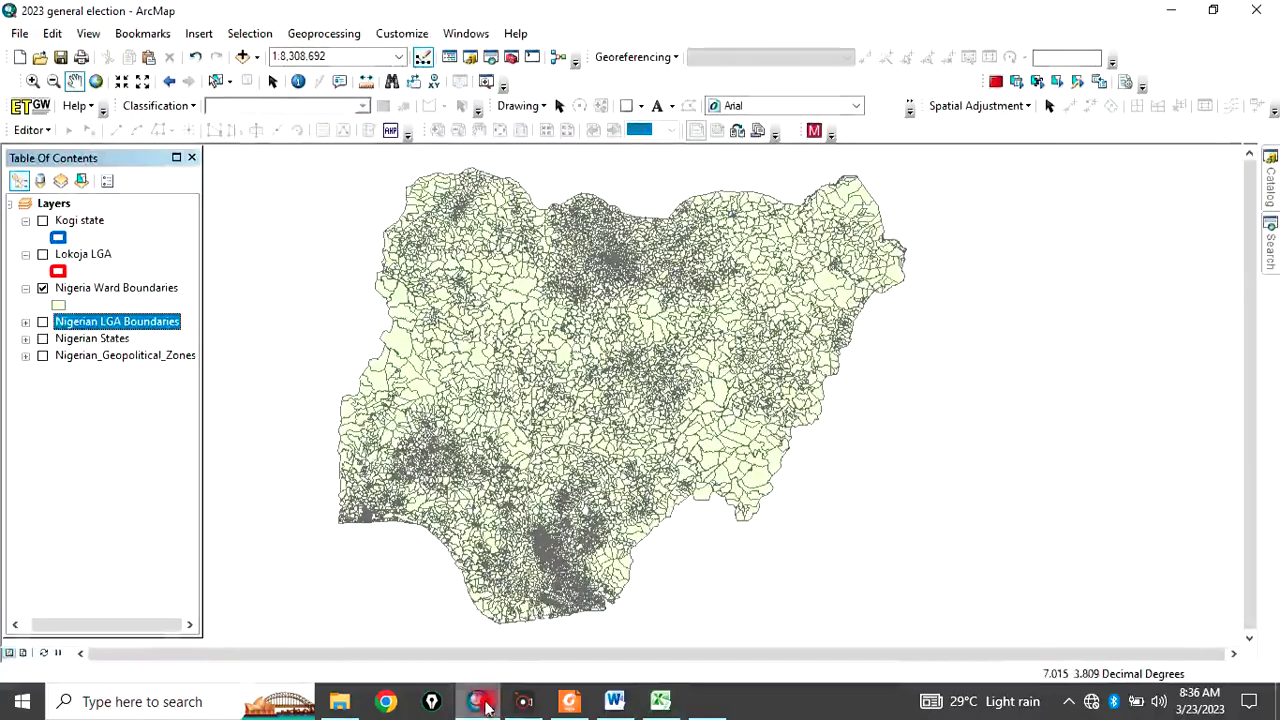
pyautogui.rightClick(78, 288)
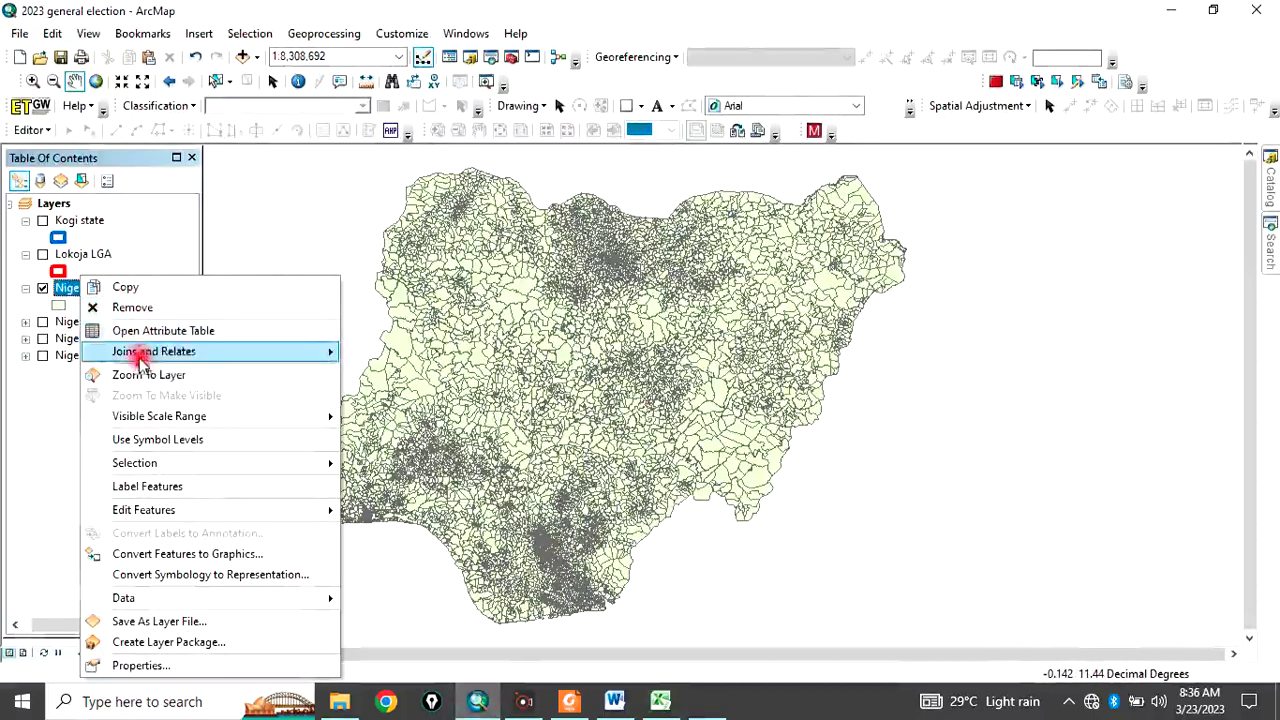
pyautogui.click(140, 487)
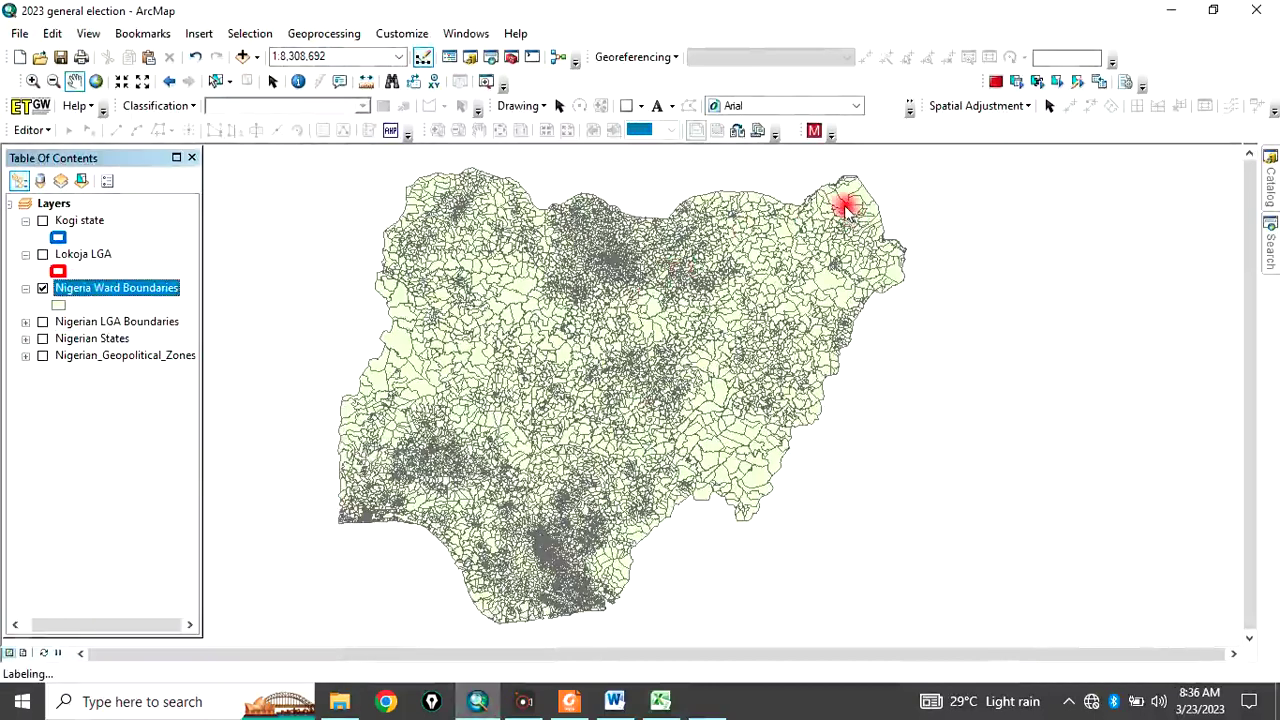
# - Zoom and pan the map to frame Borno's wards like Damasak, Gubio and Monguno
pyautogui.scroll(-1, 845, 215)
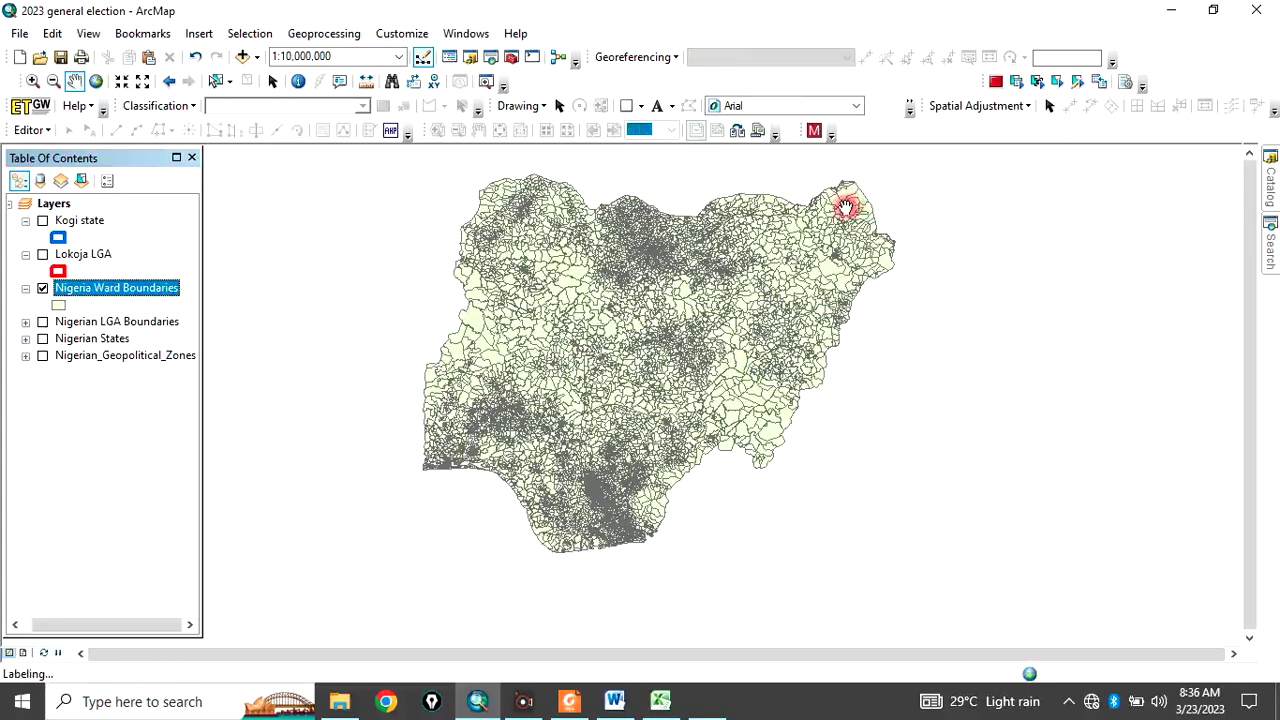
pyautogui.scroll(-1, 845, 207)
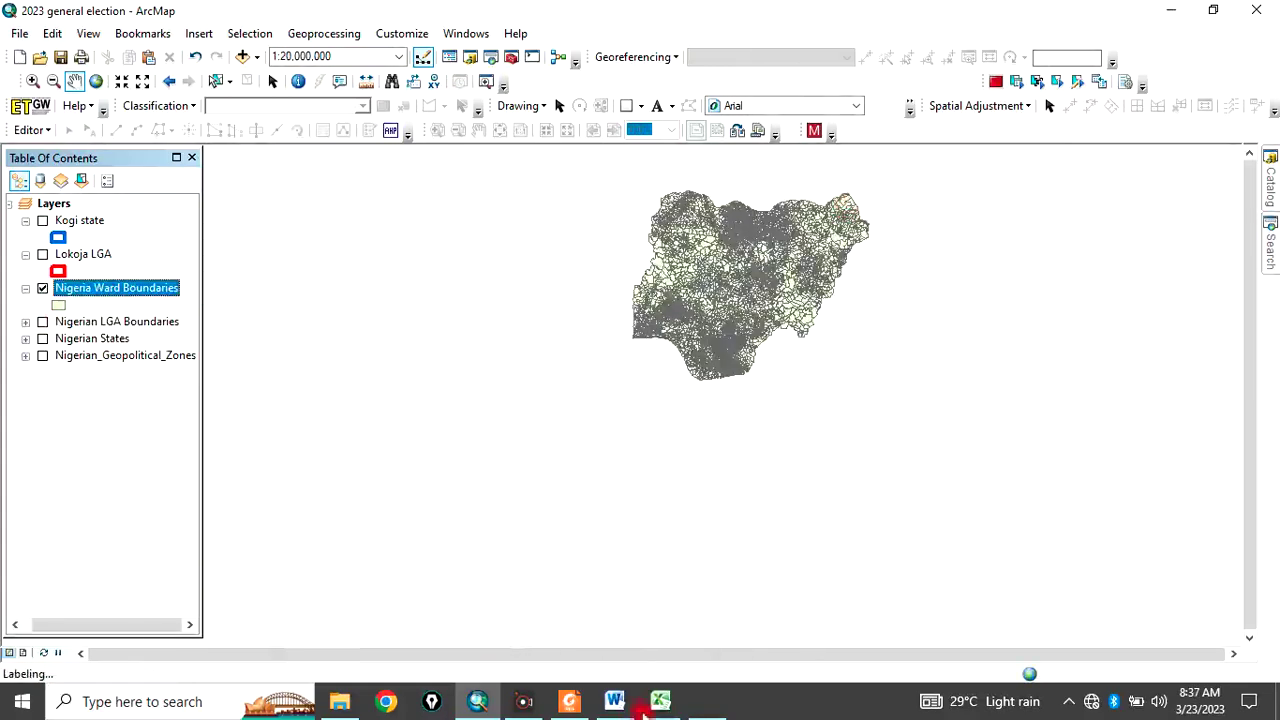
pyautogui.scroll(-1, 643, 634)
pyautogui.scroll(5, 645, 655)
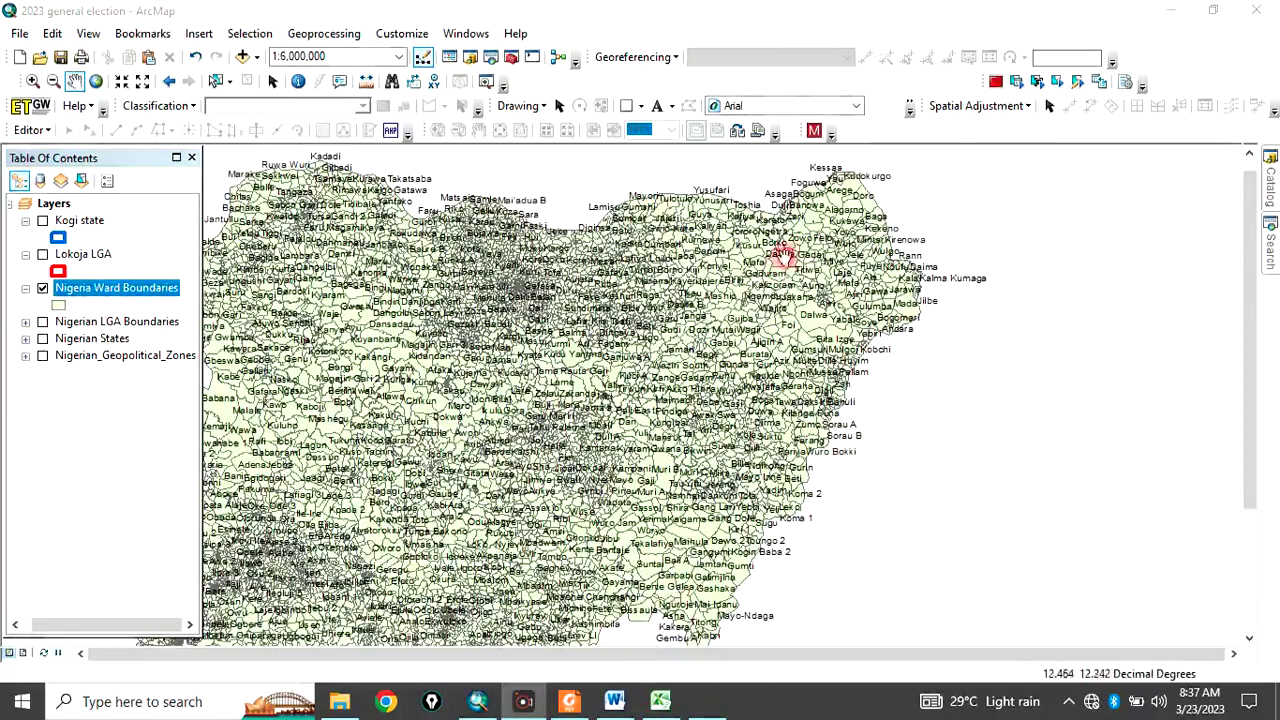
pyautogui.scroll(3, 860, 195)
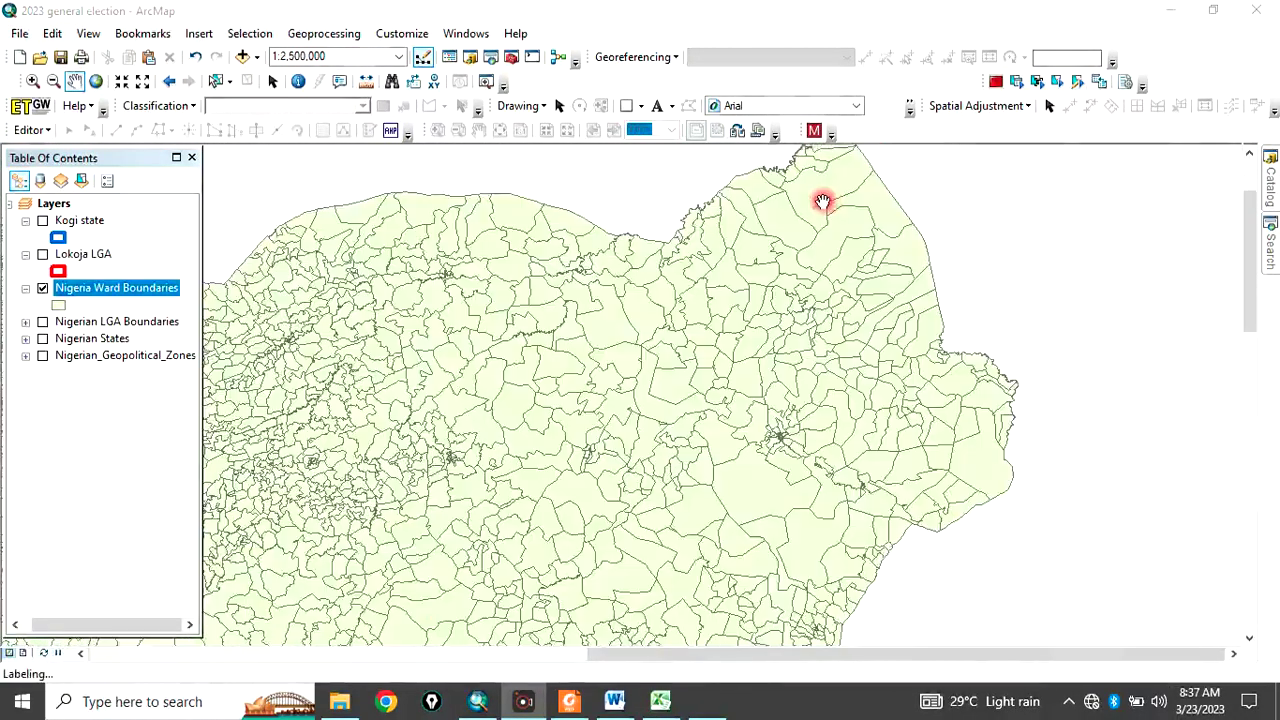
pyautogui.moveTo(826, 206); pyautogui.dragTo(846, 290)
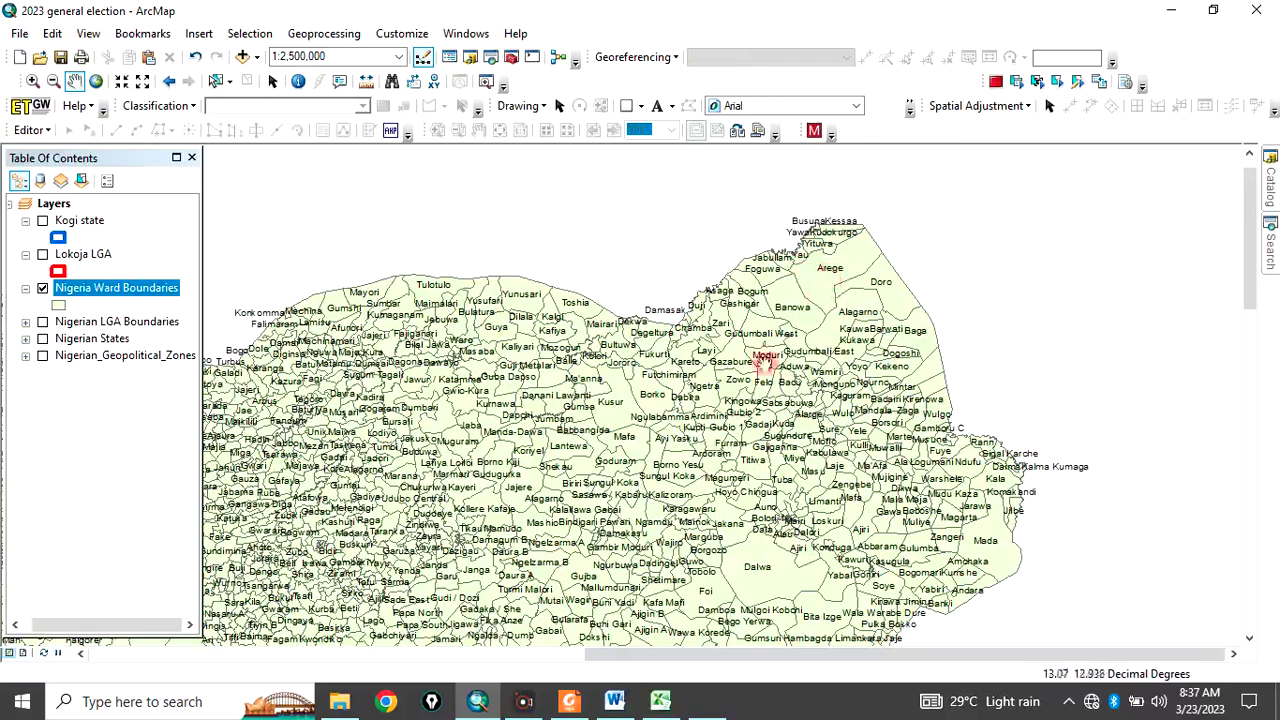
# - Show the nigerian-ward-population-estimate sheet listing Borno's Abadam and Askira Uba wards
pyautogui.click(660, 701)
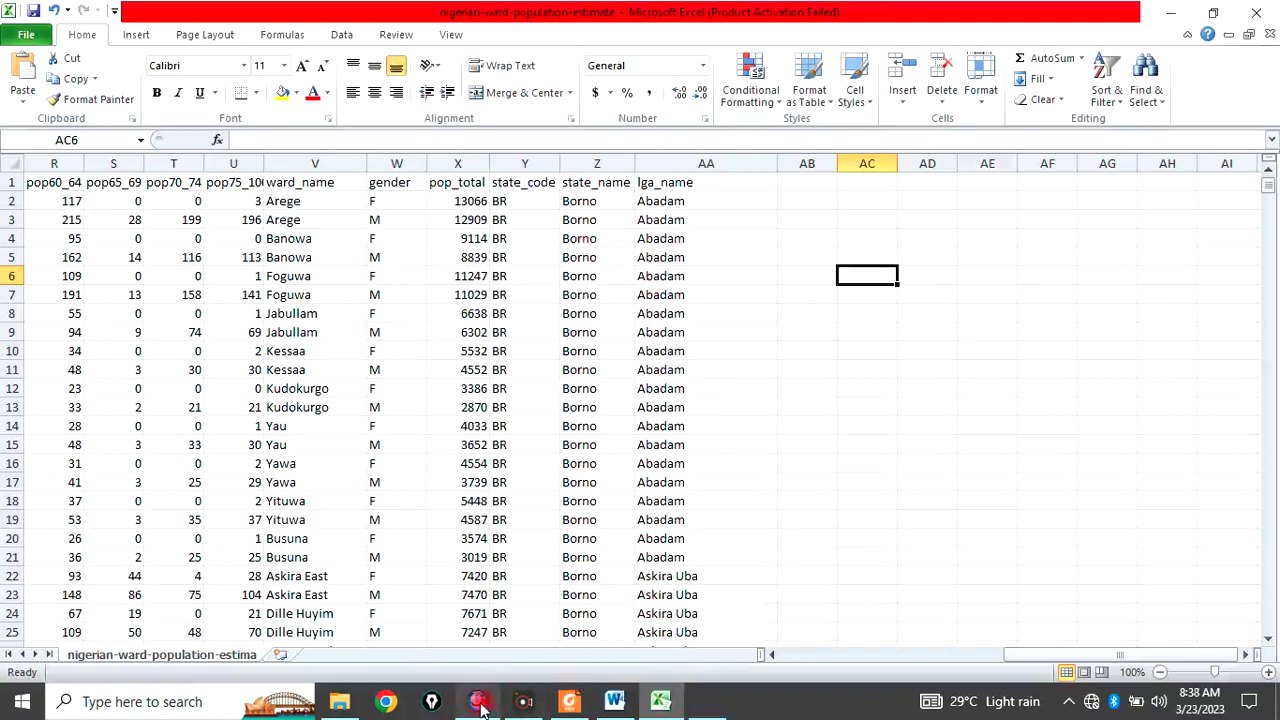
# - Pan the labelled ward map to show more of Borno, checking the population spreadsheet between
pyautogui.click(480, 704)
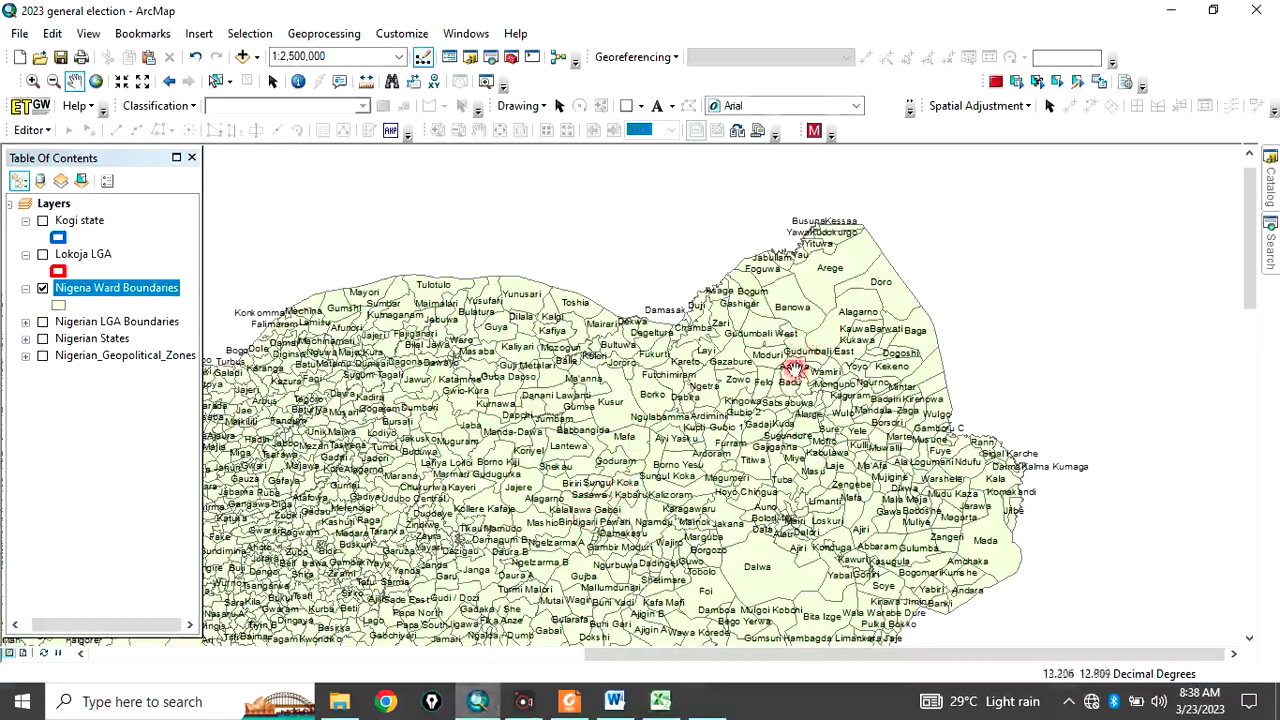
pyautogui.moveTo(757, 402); pyautogui.dragTo(748, 368)
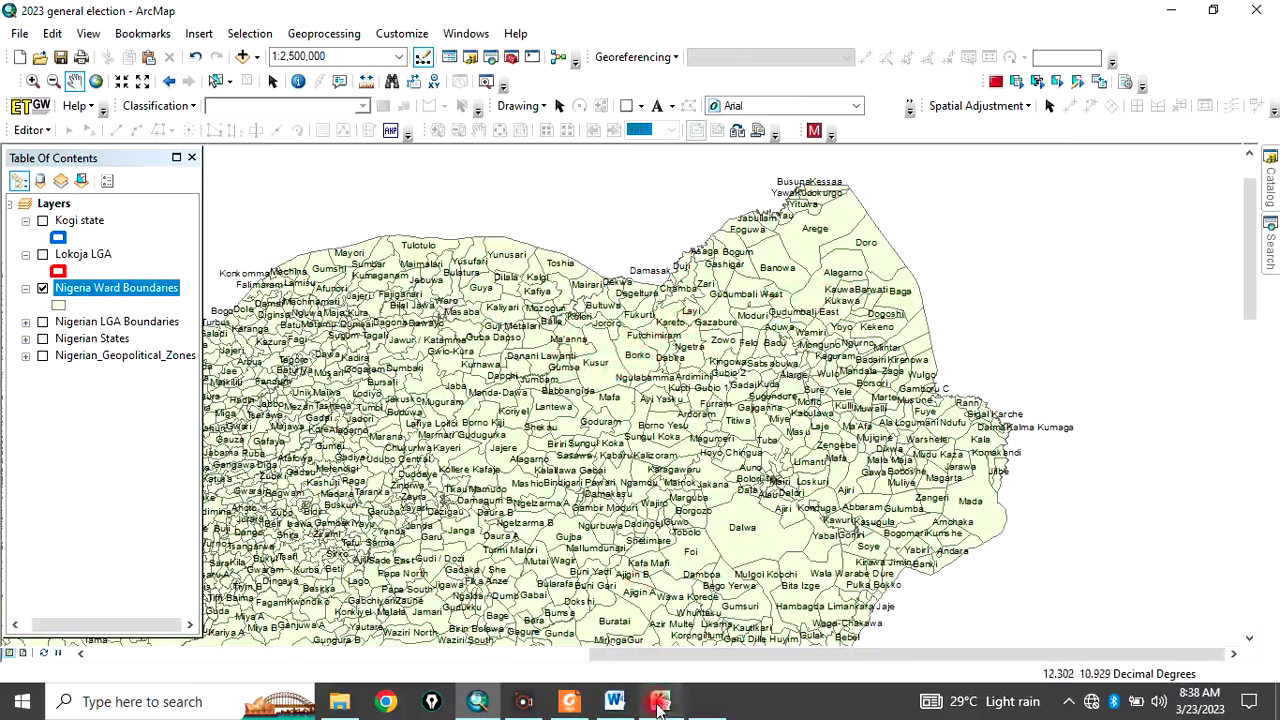
pyautogui.click(659, 702)
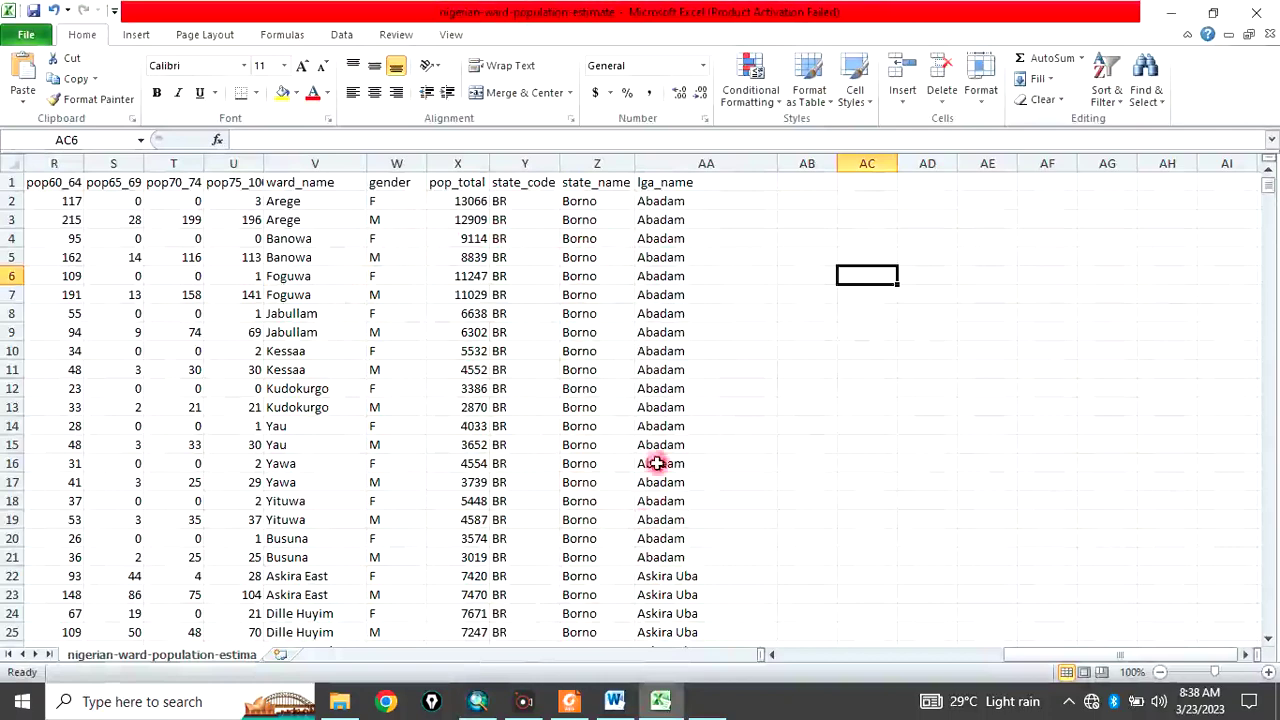
pyautogui.click(482, 705)
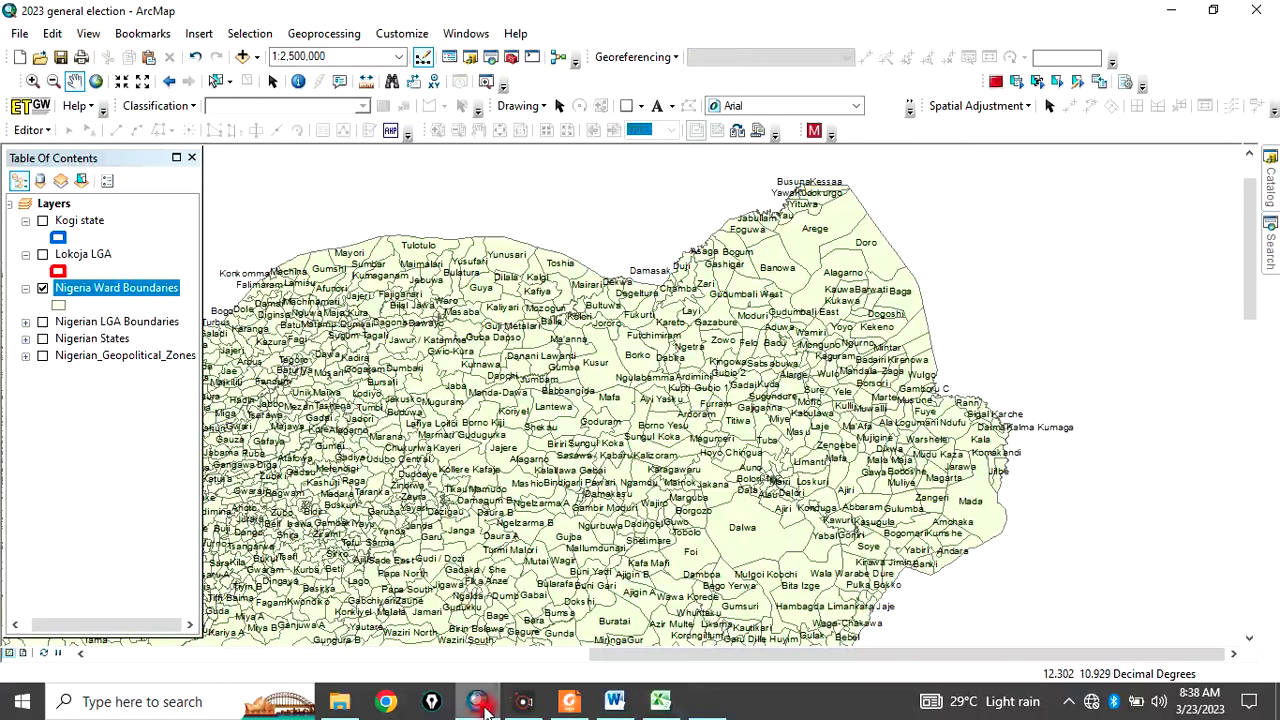